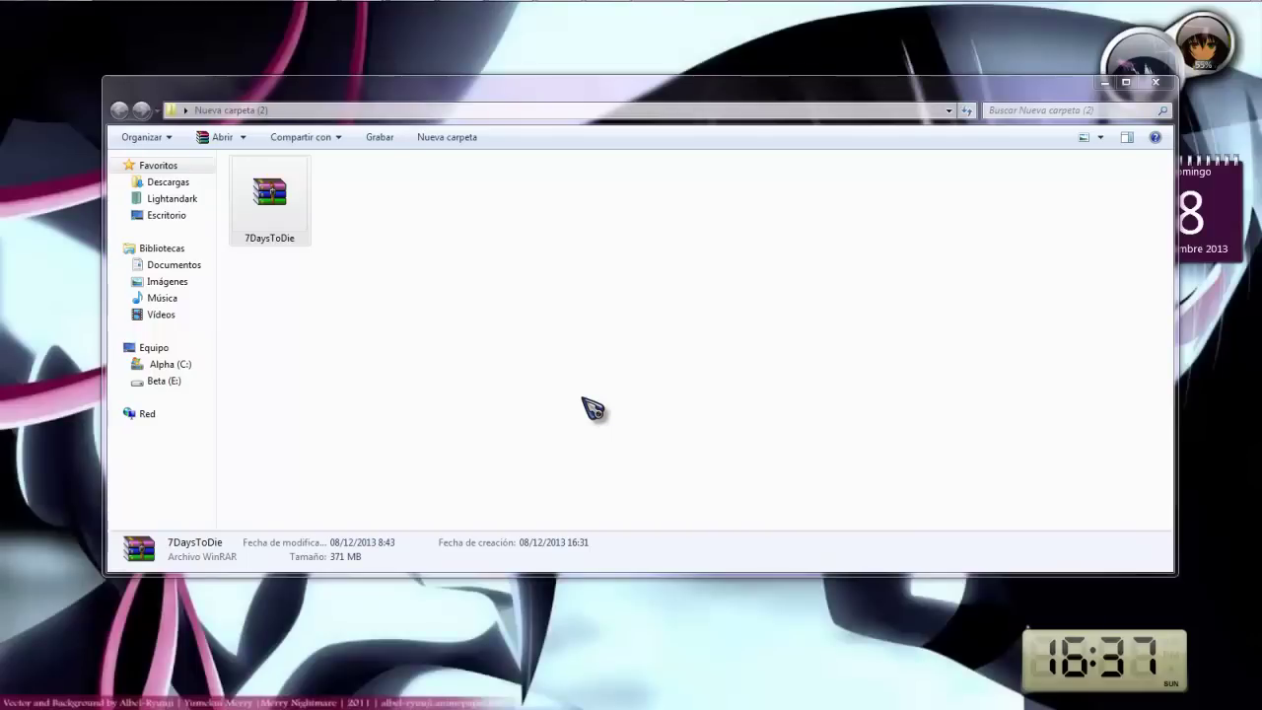
{"action": "left_click_drag", "start_coordinate": [583, 400], "coordinate": [432, 326]}
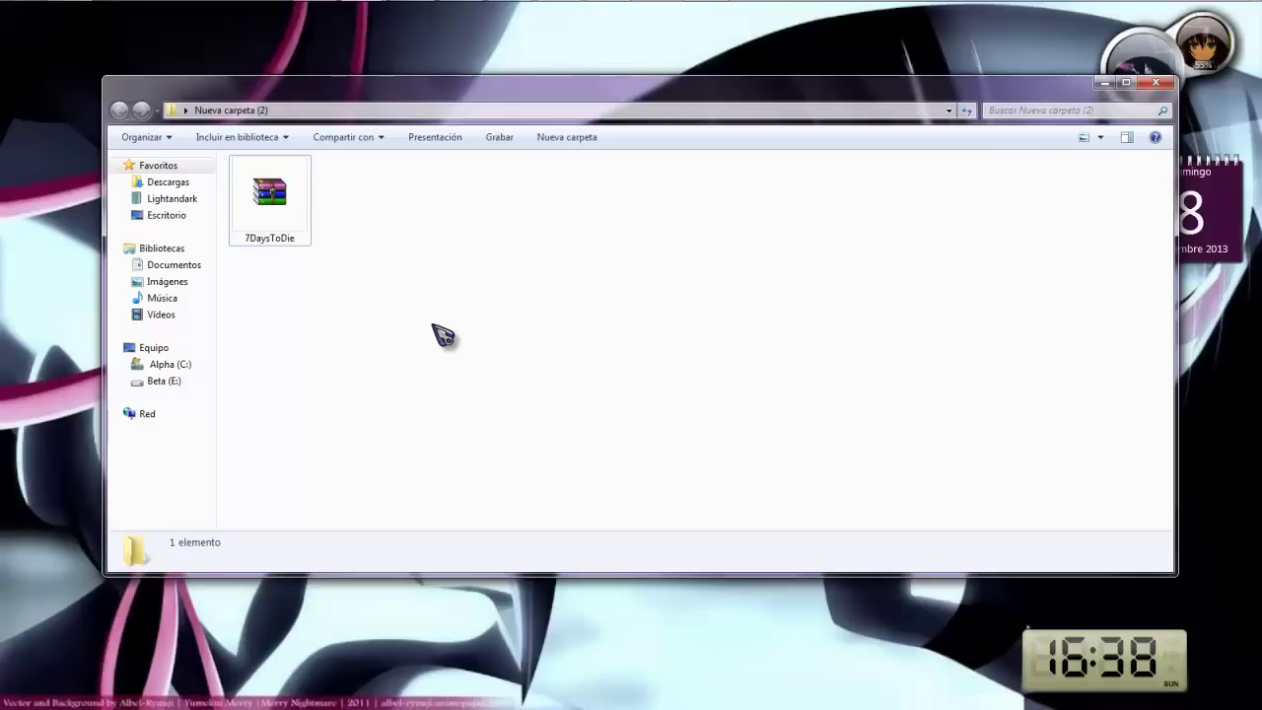
{"action": "left_click_drag", "start_coordinate": [433, 326], "coordinate": [565, 370]}
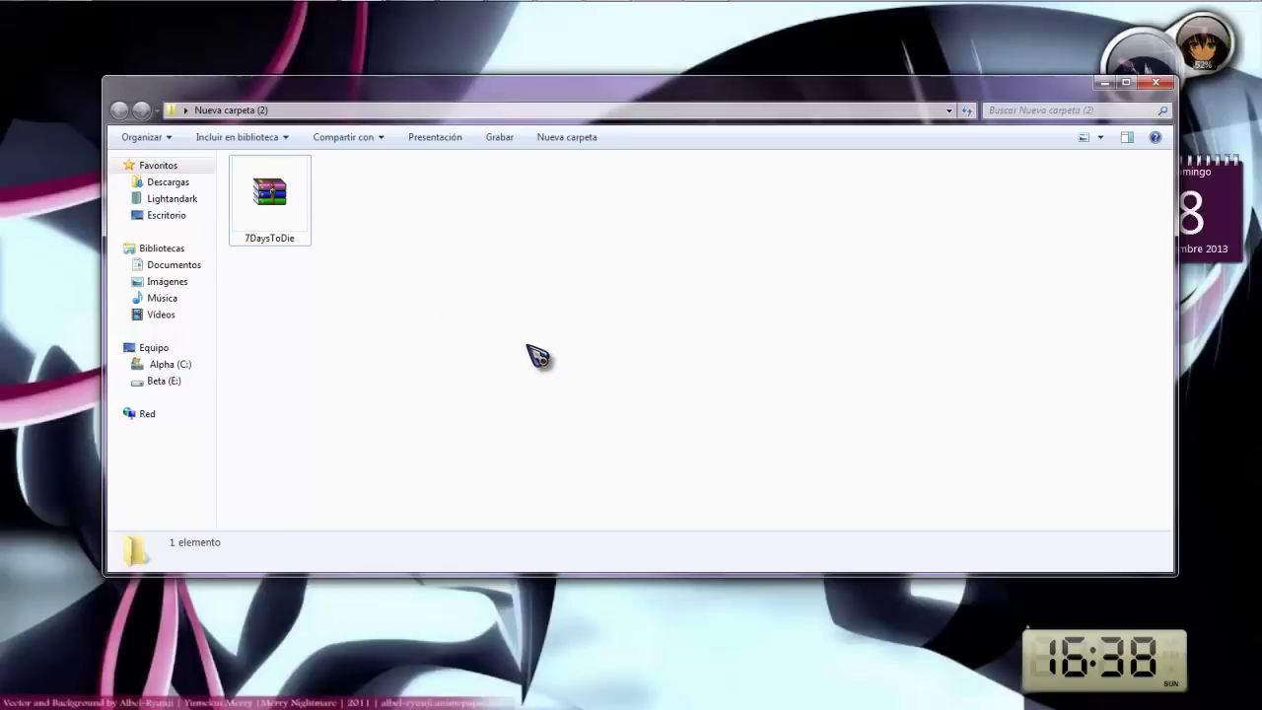
{"action": "left_click_drag", "start_coordinate": [516, 335], "coordinate": [429, 266]}
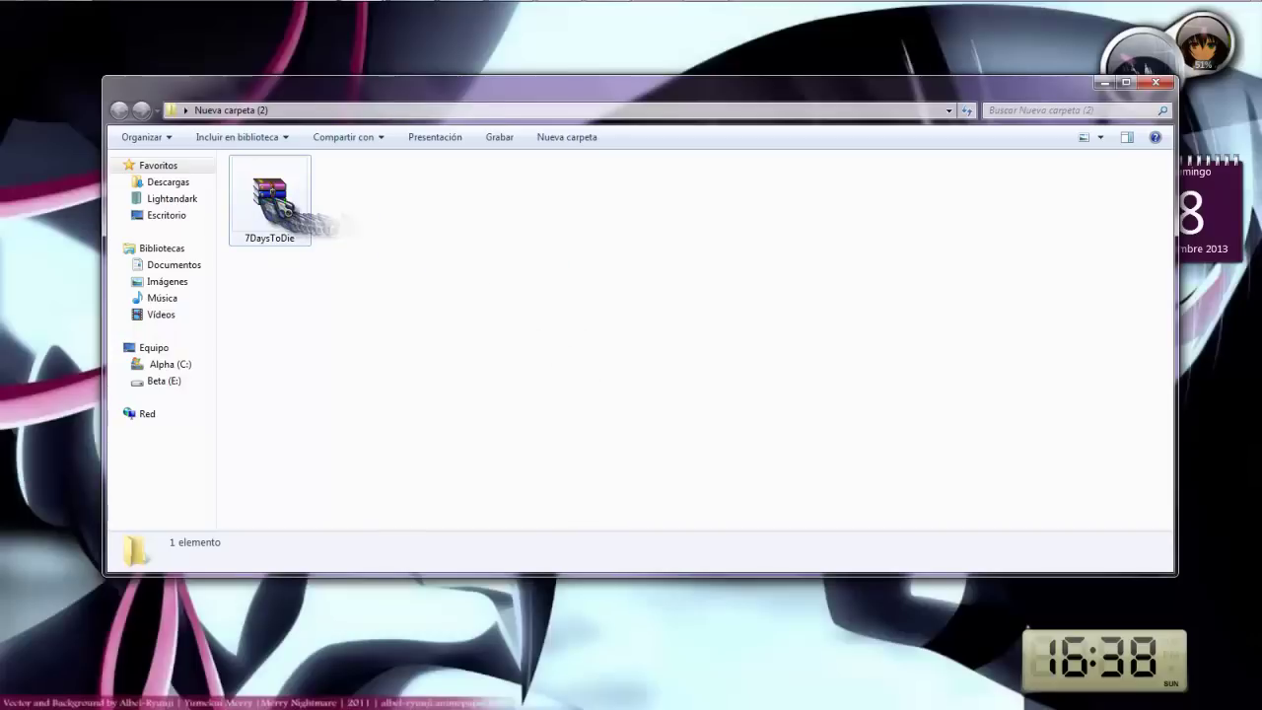
Extract the 7DaysToDie archive into the current folder, Nueva carpeta (2).
{"action": "left_click", "coordinate": [269, 197]}
{"action": "right_click", "coordinate": [313, 205]}
{"action": "left_click", "coordinate": [365, 248]}
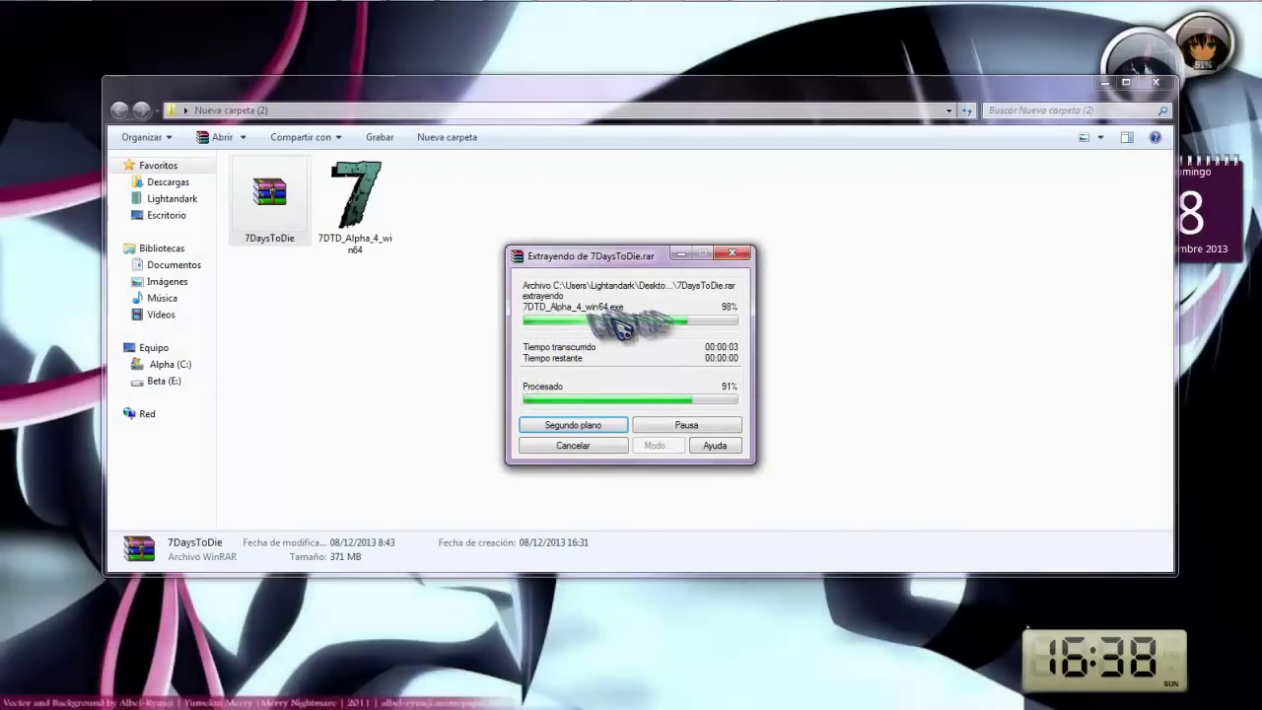
{"action": "left_click", "coordinate": [443, 357]}
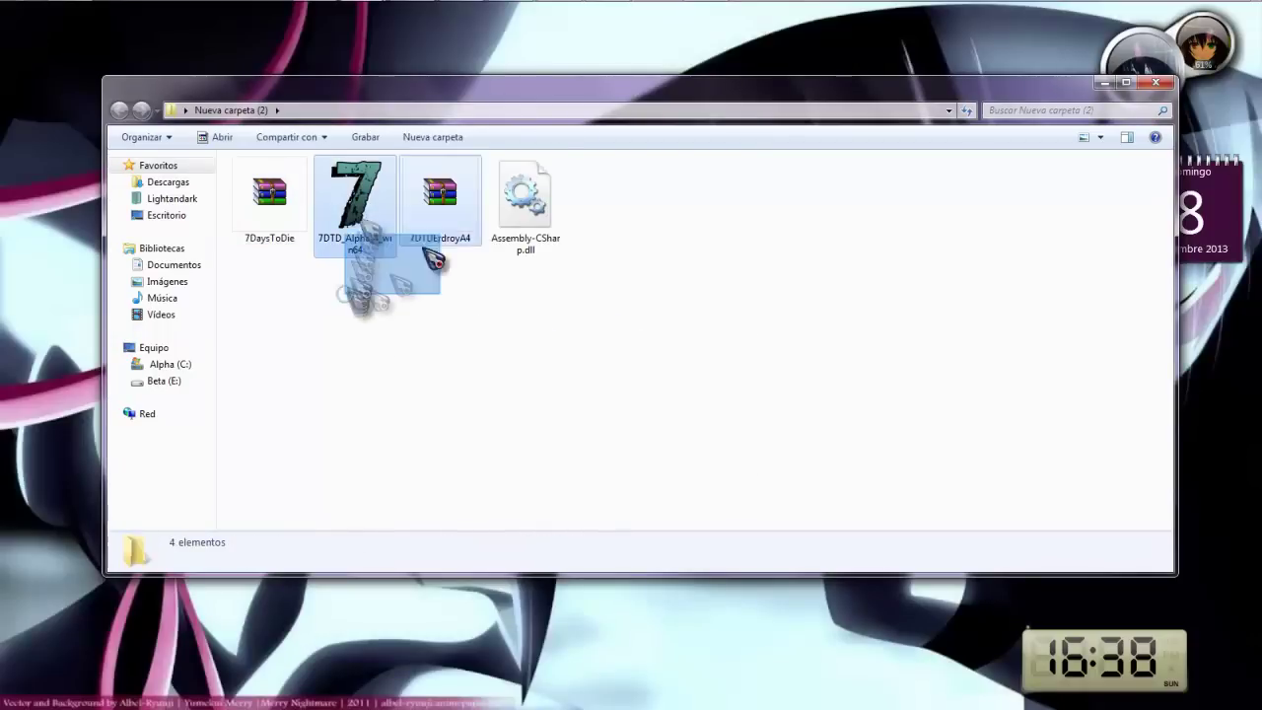
{"action": "left_click", "coordinate": [375, 219]}
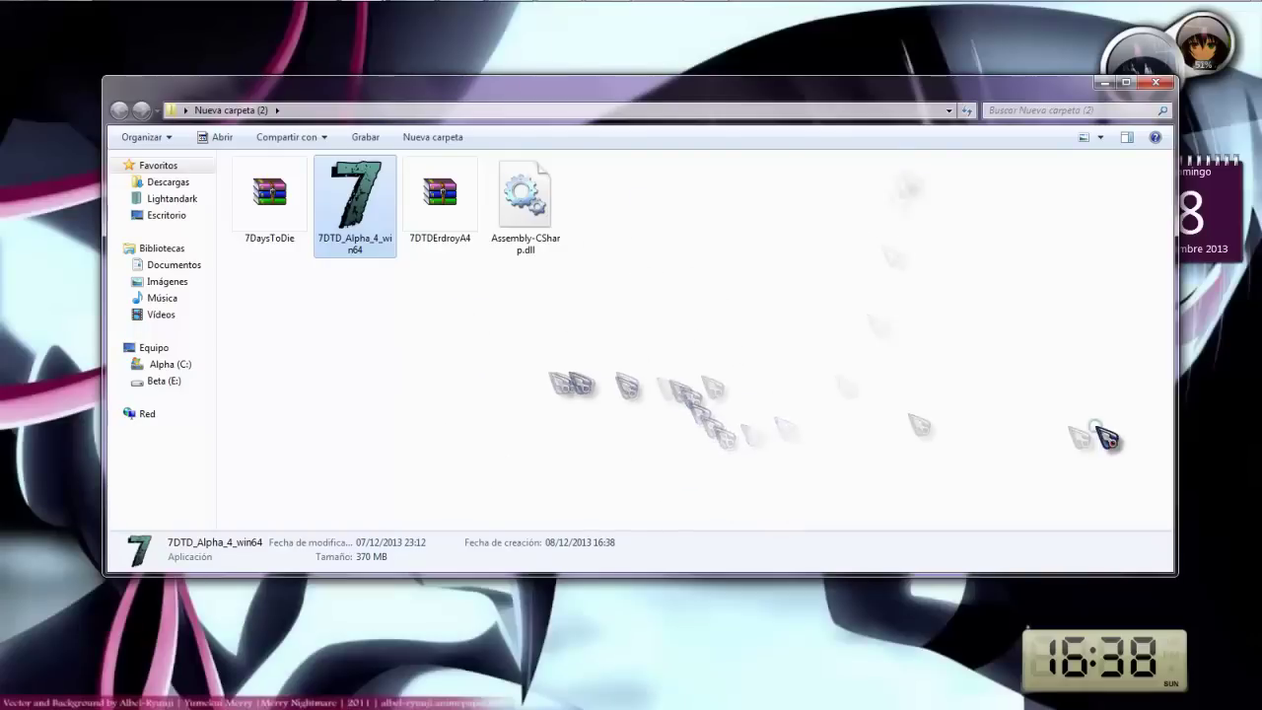
{"action": "left_click", "coordinate": [1094, 436]}
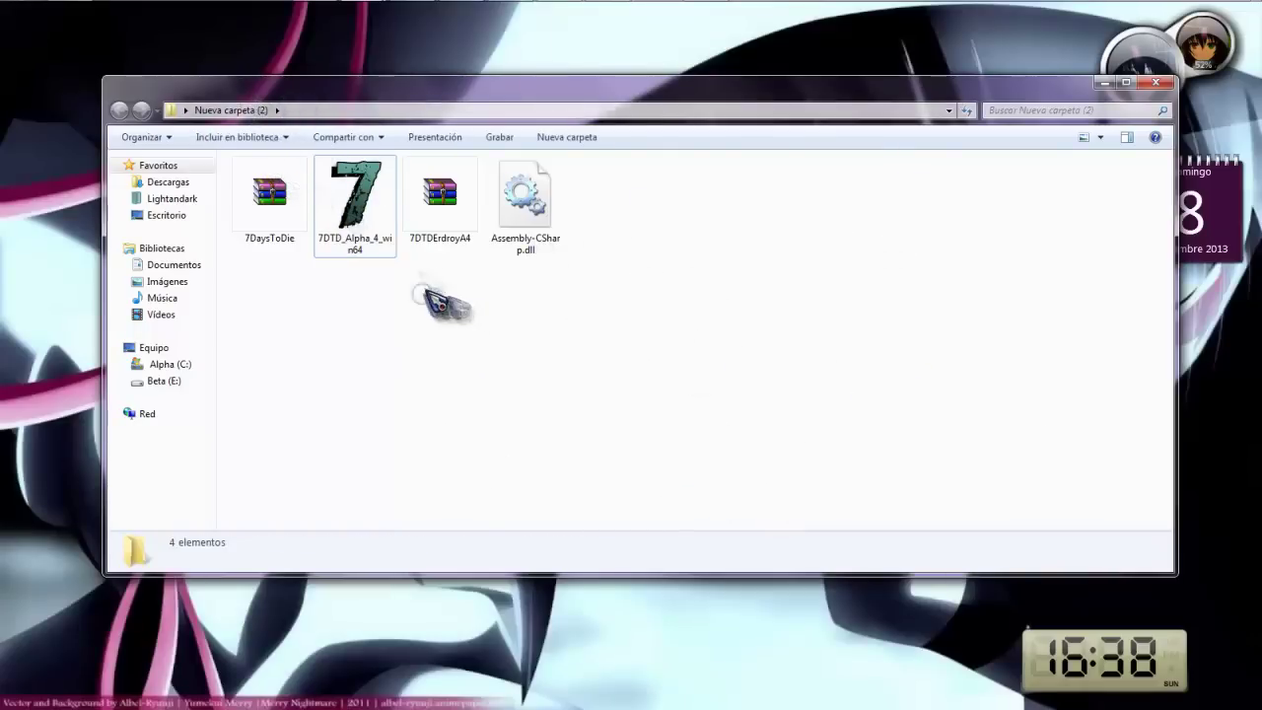
{"action": "left_click_drag", "start_coordinate": [432, 284], "coordinate": [518, 328]}
{"action": "left_click", "coordinate": [528, 212]}
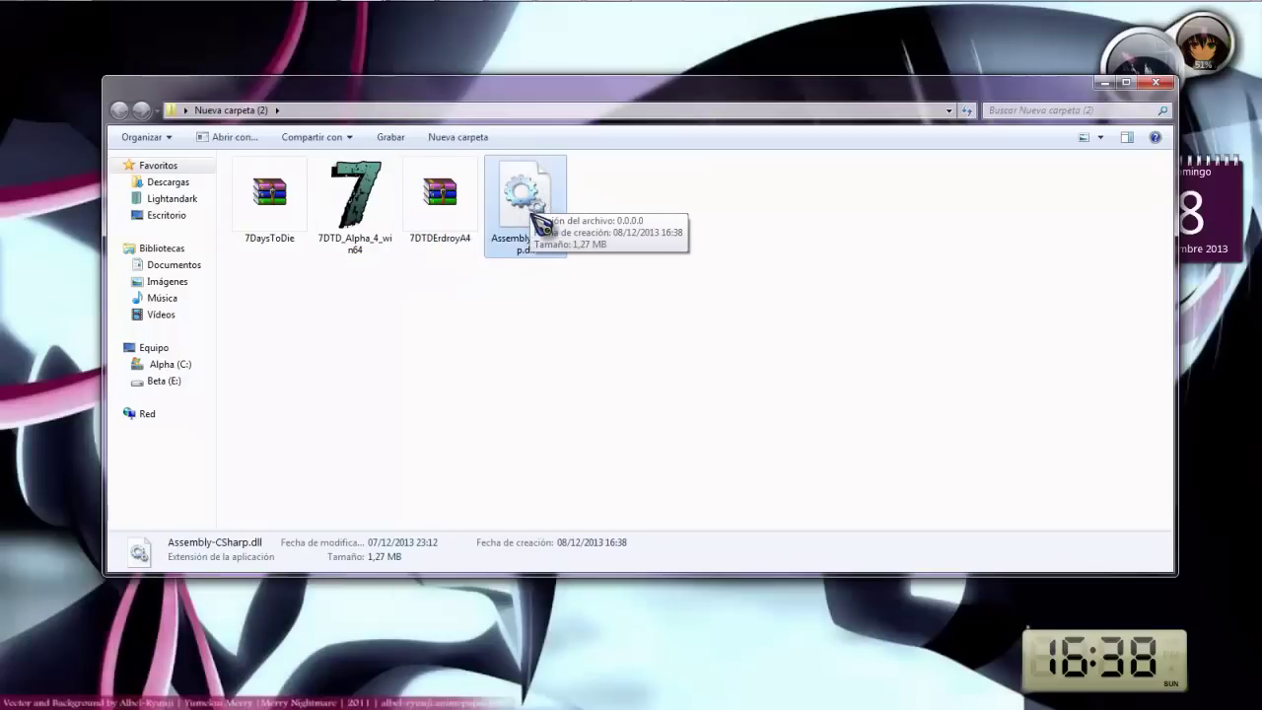
Show the game's 7DaysToDie_Data\Managed folder under 7 Days To Die, and return to Nueva carpeta (2).
{"action": "left_click", "coordinate": [376, 14]}
{"action": "left_click", "coordinate": [471, 111]}
{"action": "left_click_drag", "start_coordinate": [291, 270], "coordinate": [914, 375]}
{"action": "double_click", "coordinate": [286, 203]}
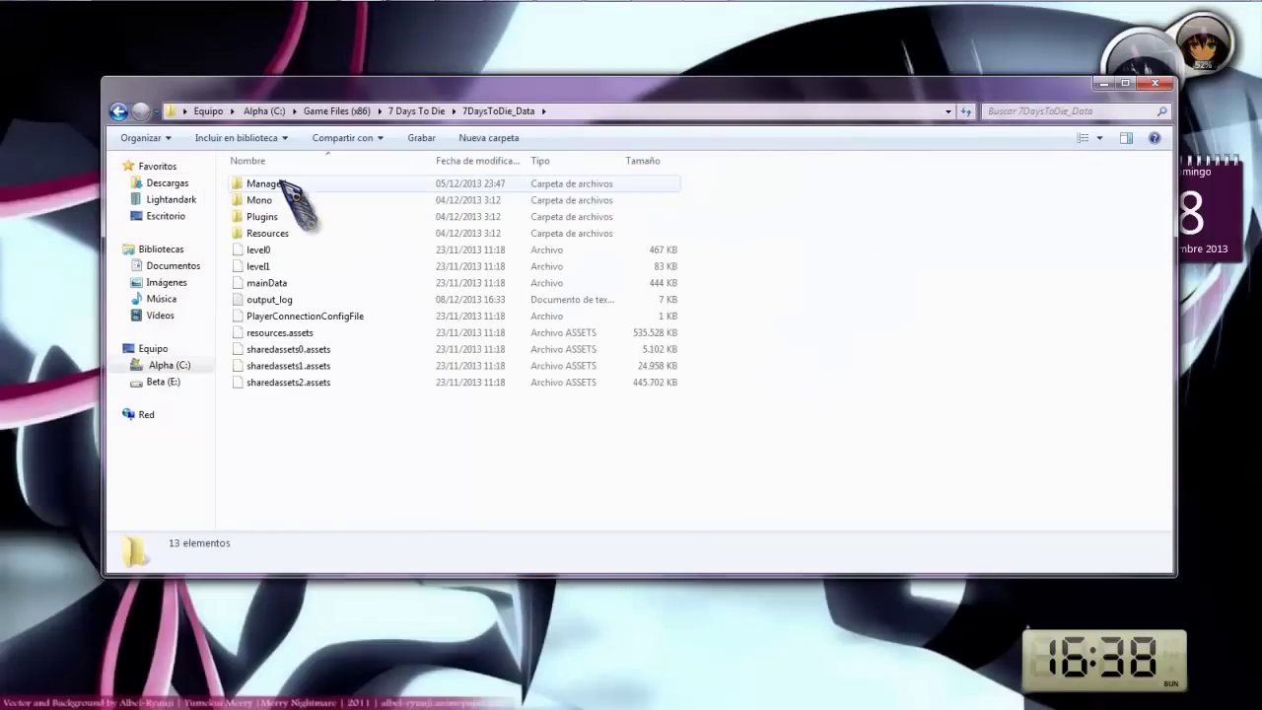
{"action": "double_click", "coordinate": [286, 187]}
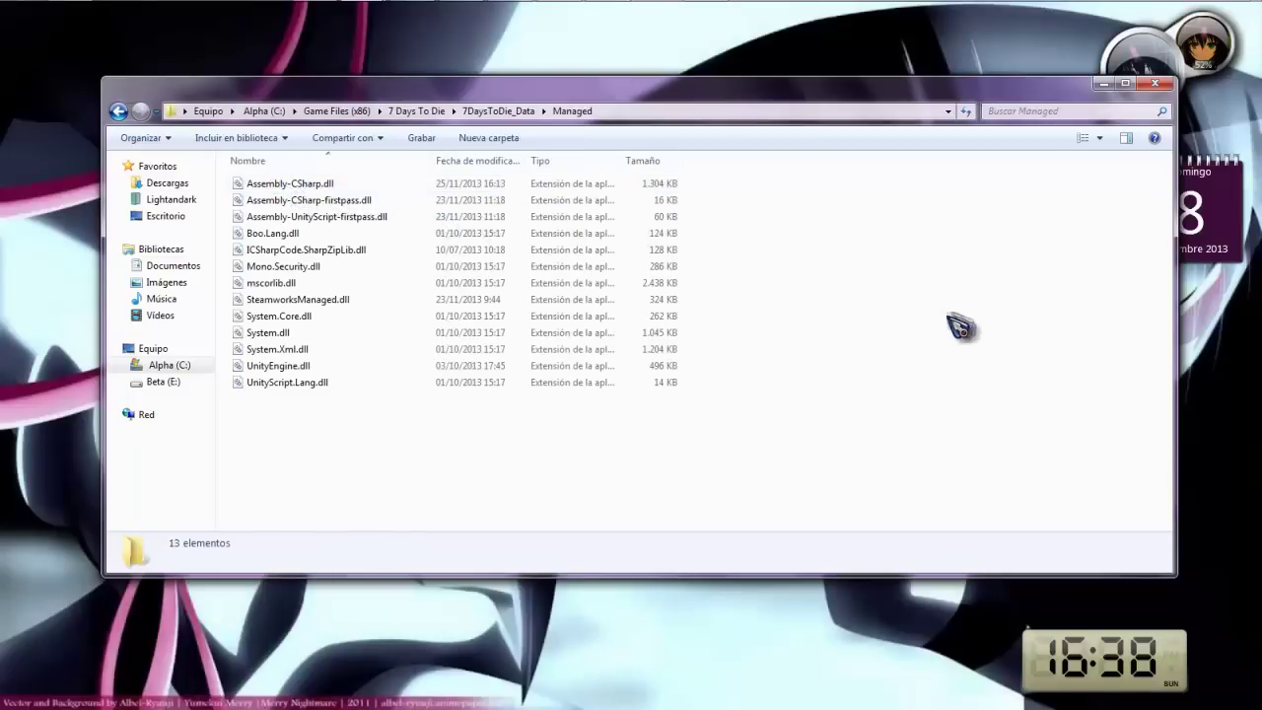
{"action": "left_click", "coordinate": [1104, 85]}
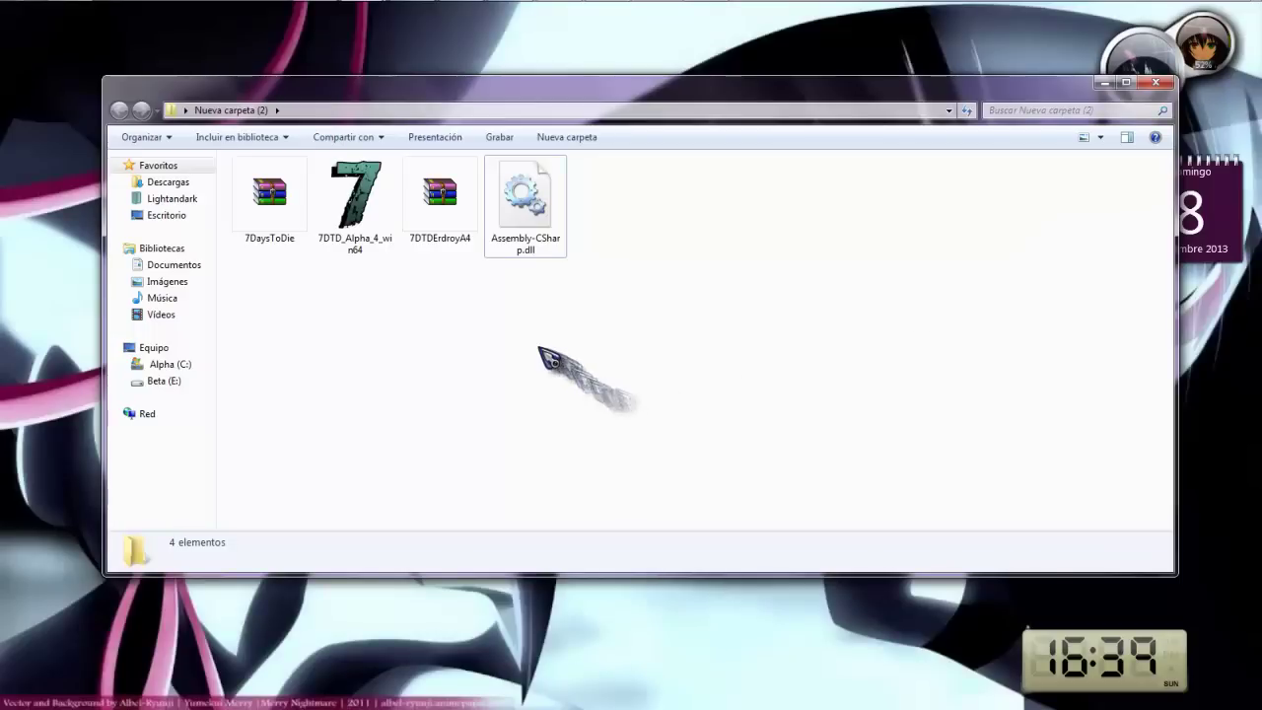
Extract the 7DTDErdroyA4 zip archive into the current folder.
{"action": "left_click", "coordinate": [442, 212]}
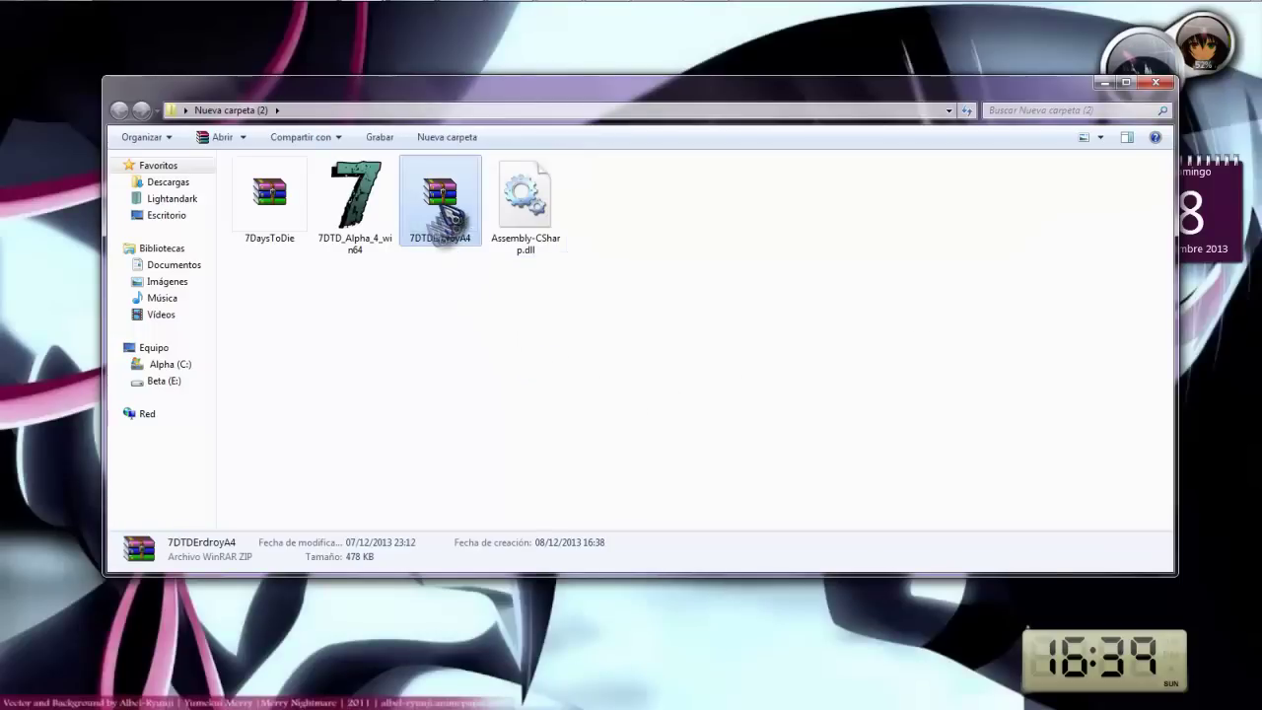
{"action": "right_click", "coordinate": [458, 219]}
{"action": "left_click", "coordinate": [501, 259]}
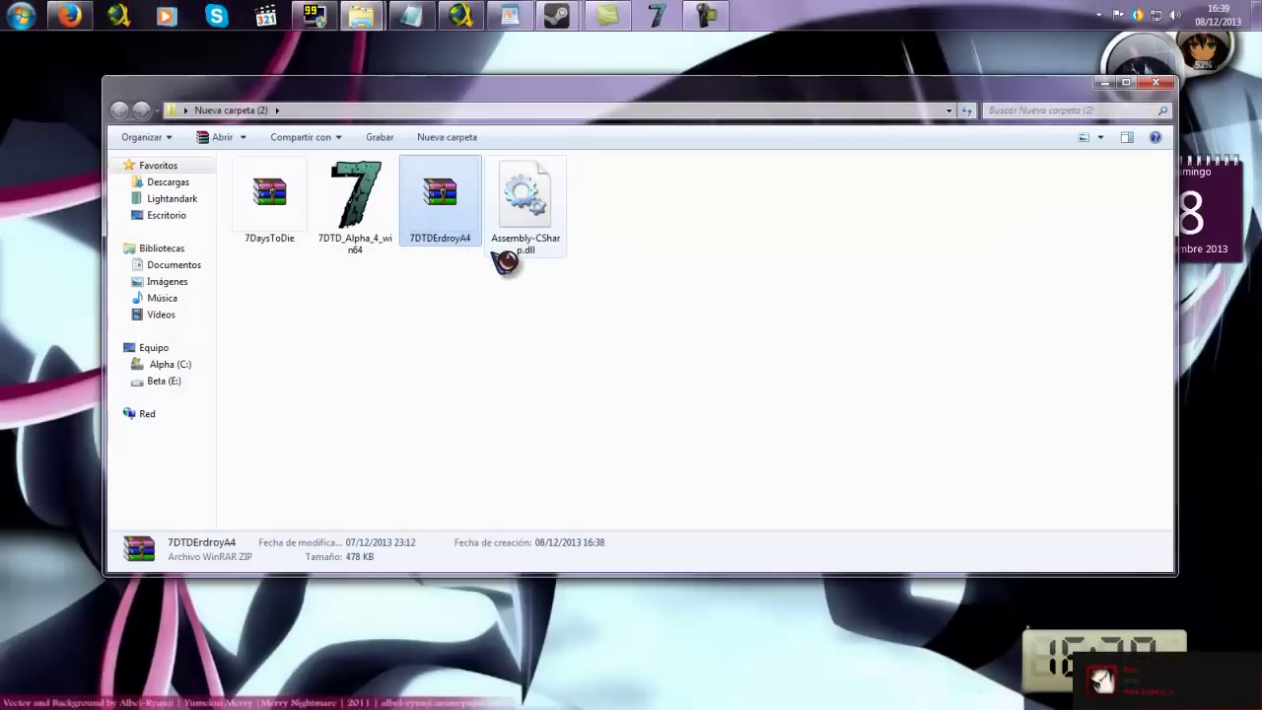
{"action": "left_click", "coordinate": [453, 324]}
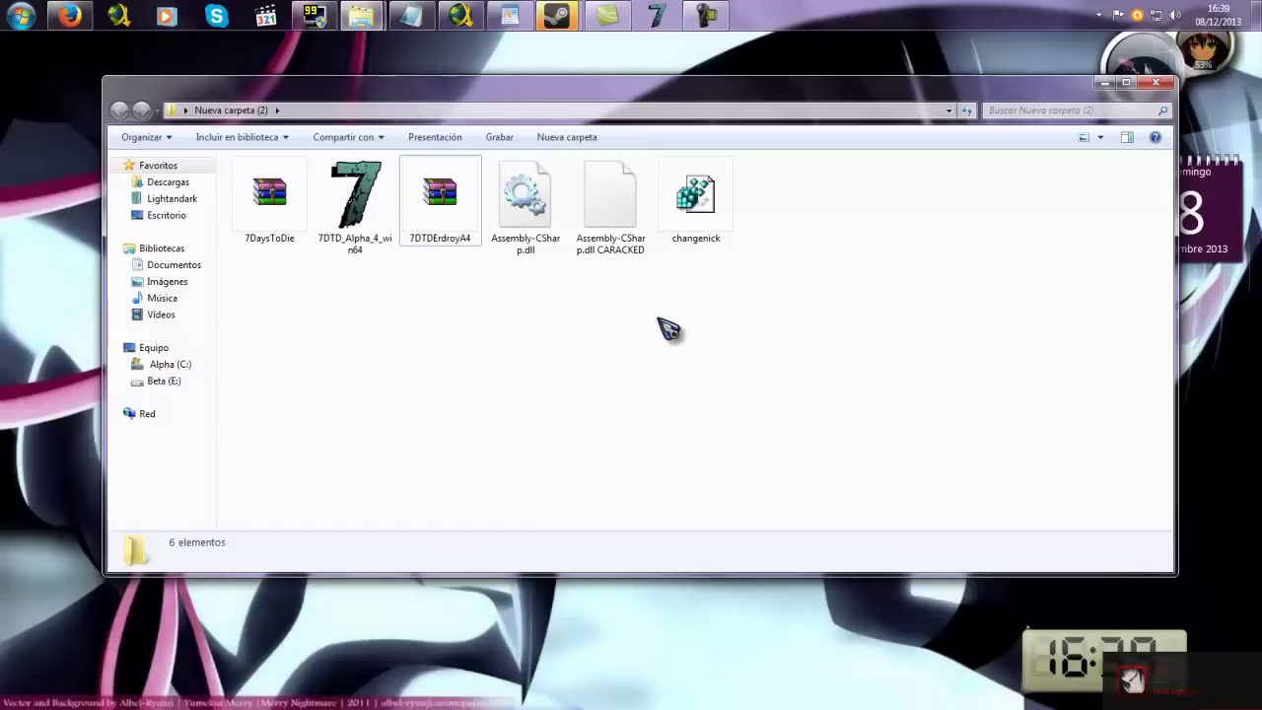
Examine the files extracted from 7DTDErdroyA4, especially the type and details of the changenick registry file.
{"action": "left_click_drag", "start_coordinate": [656, 316], "coordinate": [754, 367]}
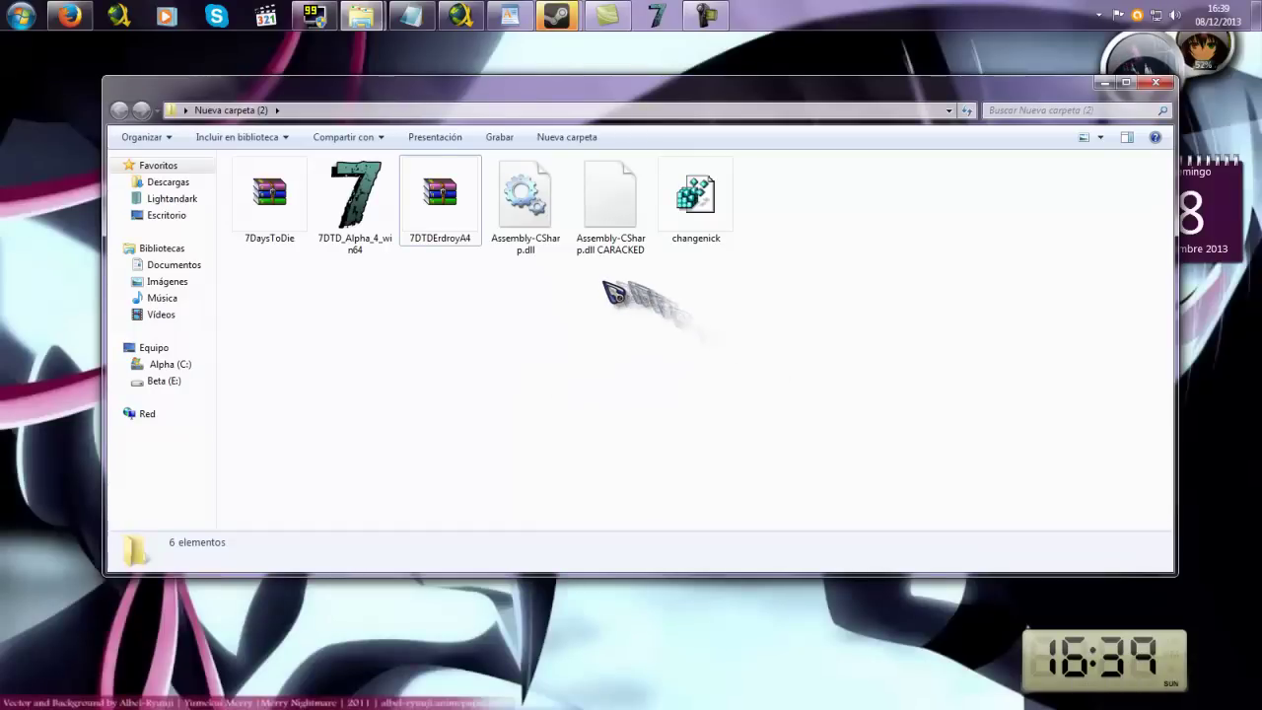
{"action": "left_click_drag", "start_coordinate": [524, 305], "coordinate": [585, 301]}
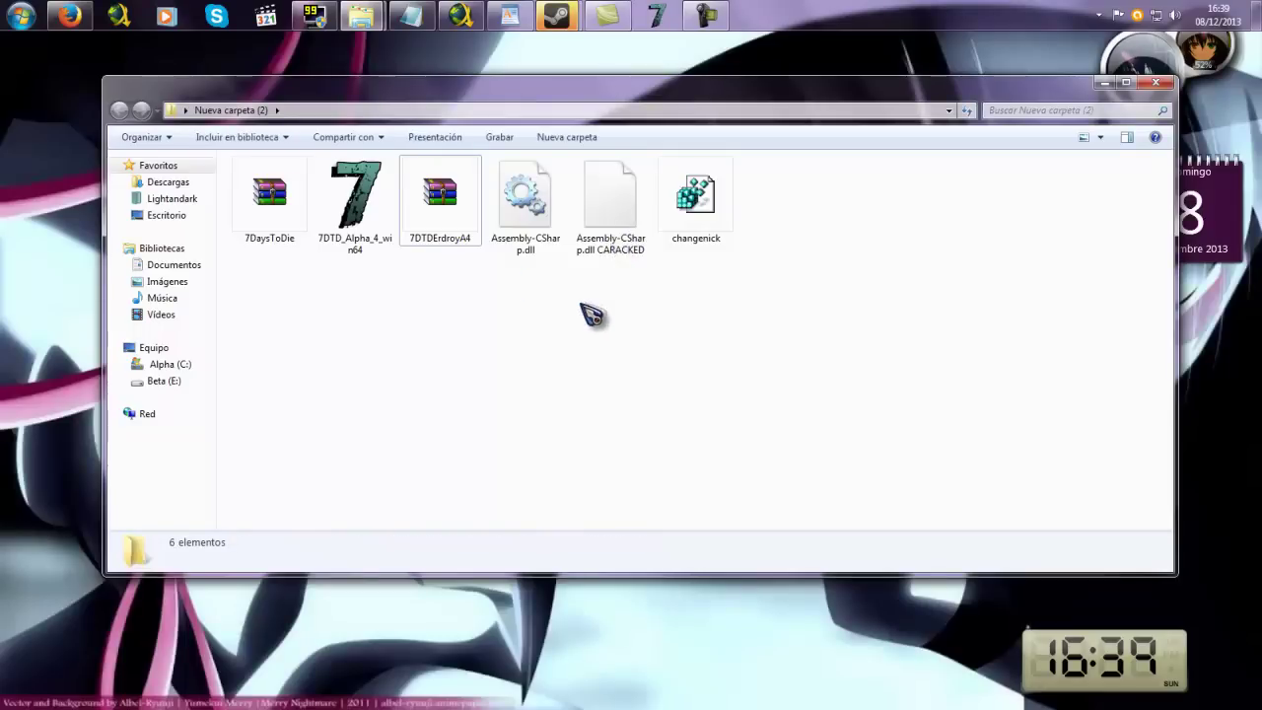
{"action": "left_click", "coordinate": [440, 235]}
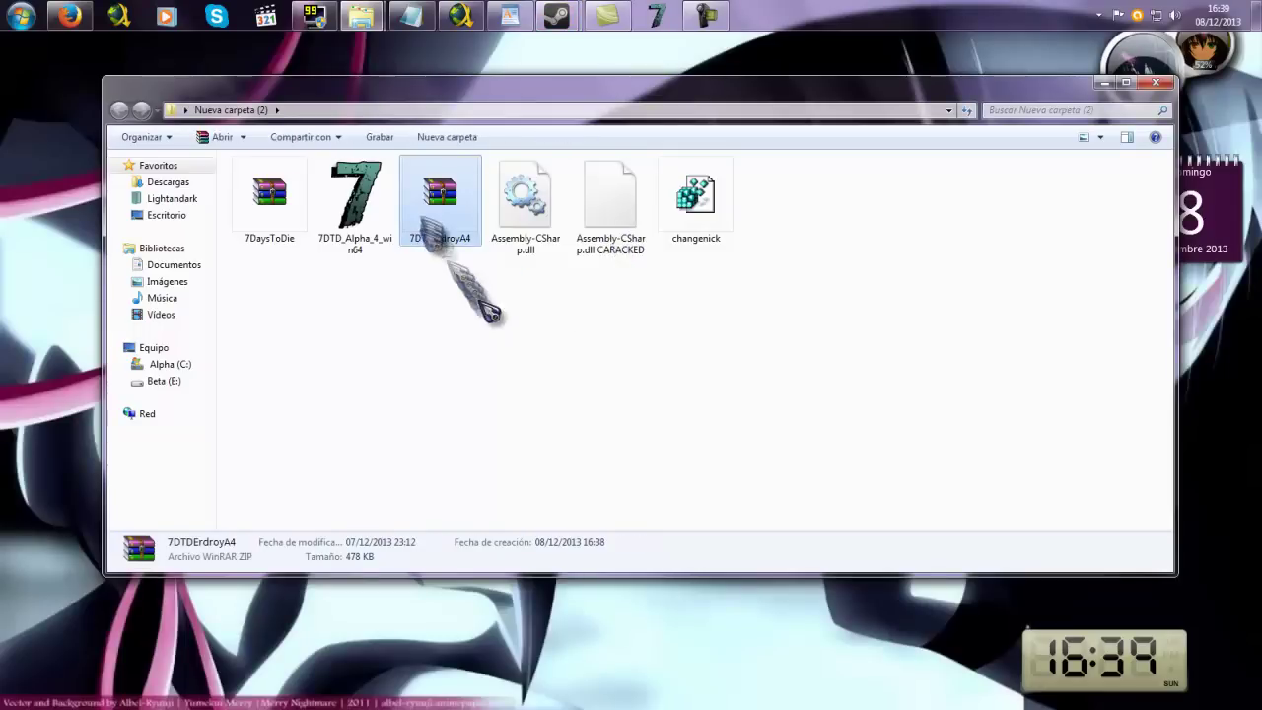
{"action": "left_click_drag", "start_coordinate": [592, 316], "coordinate": [708, 296]}
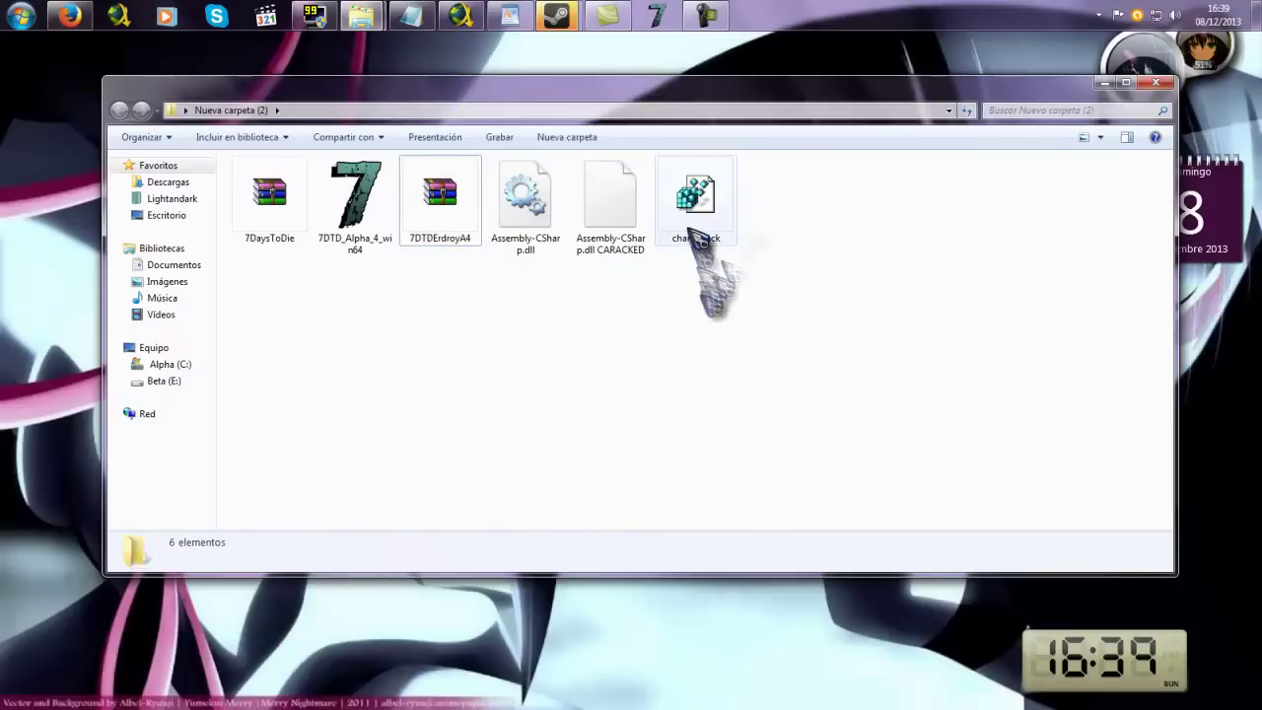
{"action": "left_click", "coordinate": [704, 233]}
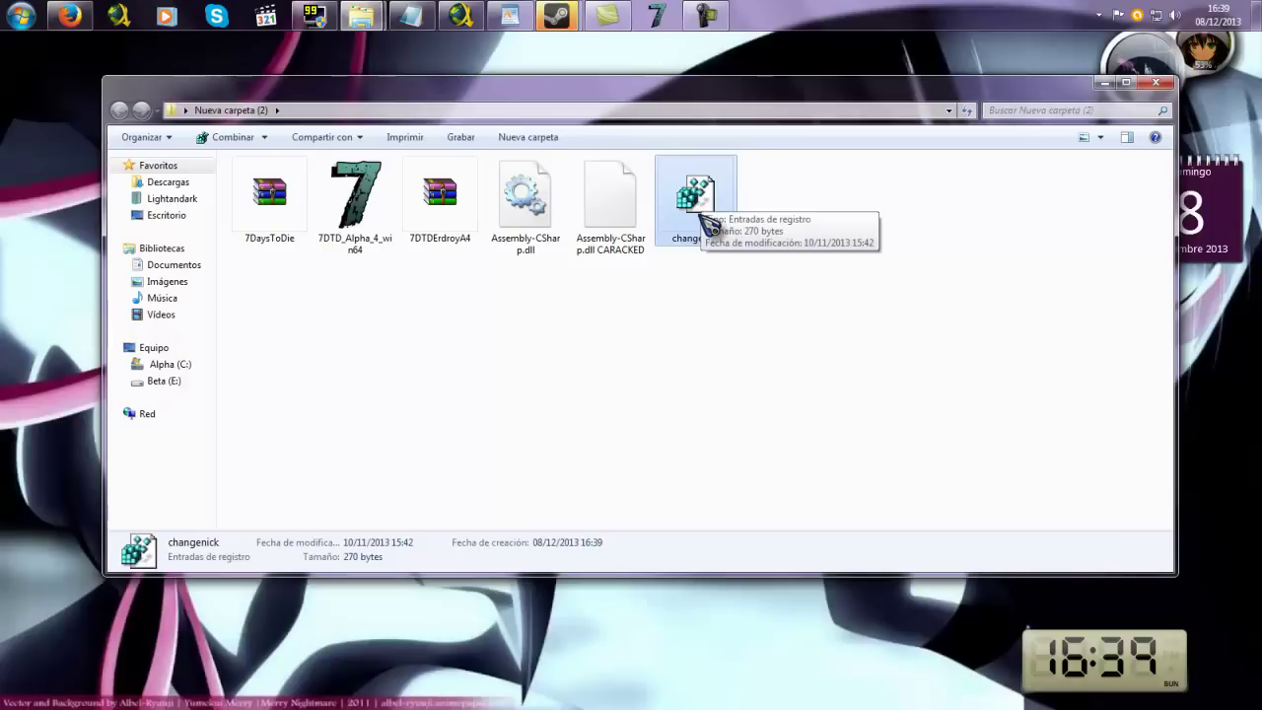
{"action": "left_click_drag", "start_coordinate": [693, 276], "coordinate": [685, 227]}
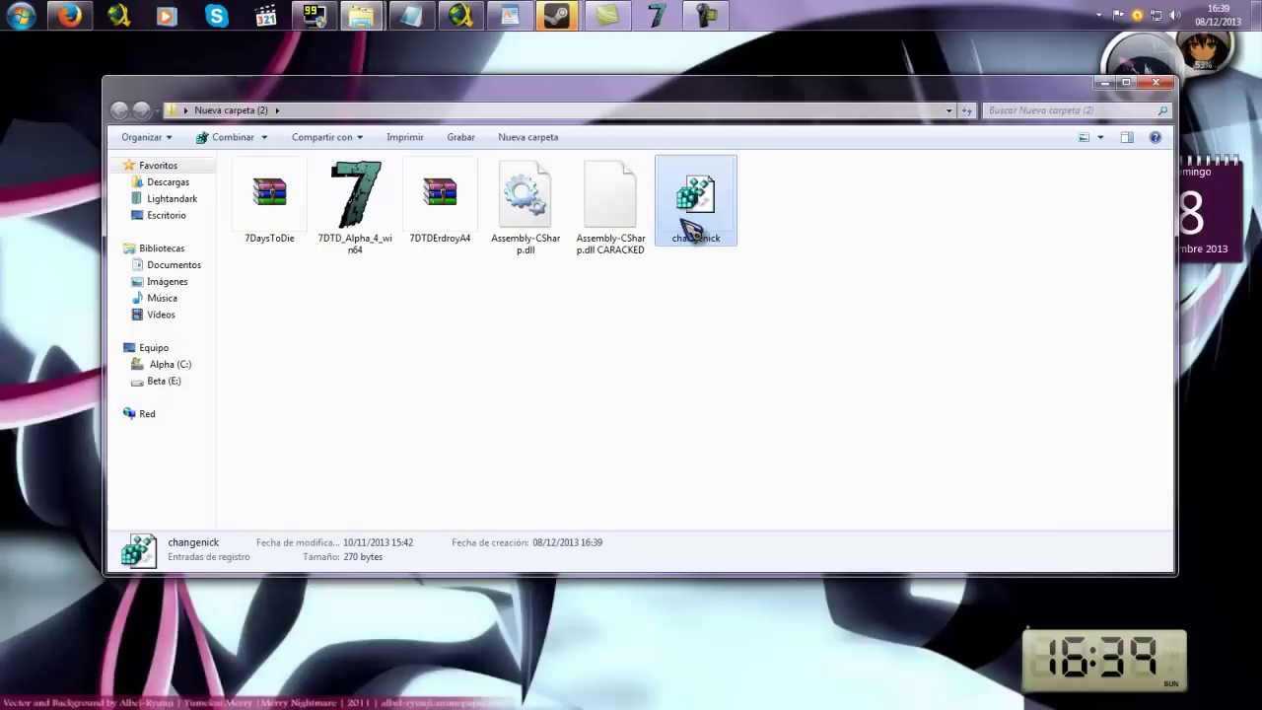
{"action": "left_click", "coordinate": [700, 254]}
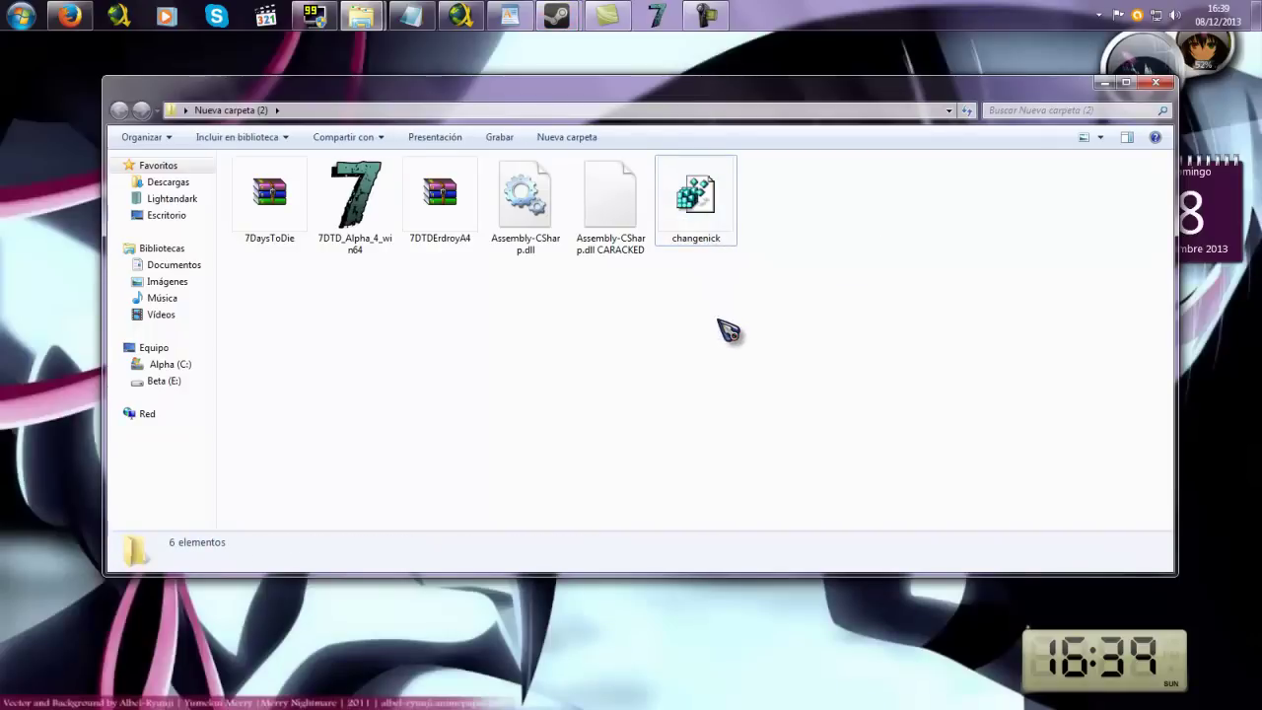
Compare Assembly-CSharp.dll with Assembly-CSharp.dll CARACKED, and check the game's Managed folder where the DLL belongs.
{"action": "left_click", "coordinate": [624, 242]}
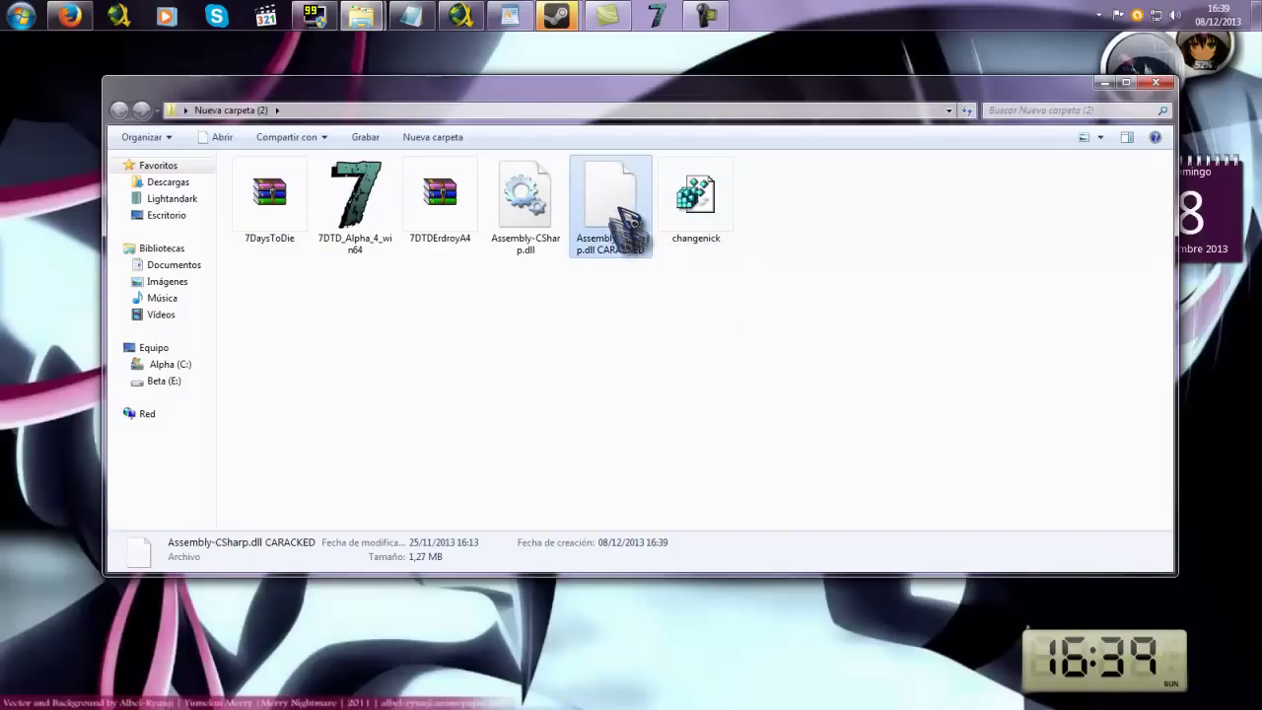
{"action": "left_click", "coordinate": [608, 301]}
{"action": "left_click", "coordinate": [602, 242]}
{"action": "left_click", "coordinate": [523, 197]}
{"action": "left_click", "coordinate": [533, 243]}
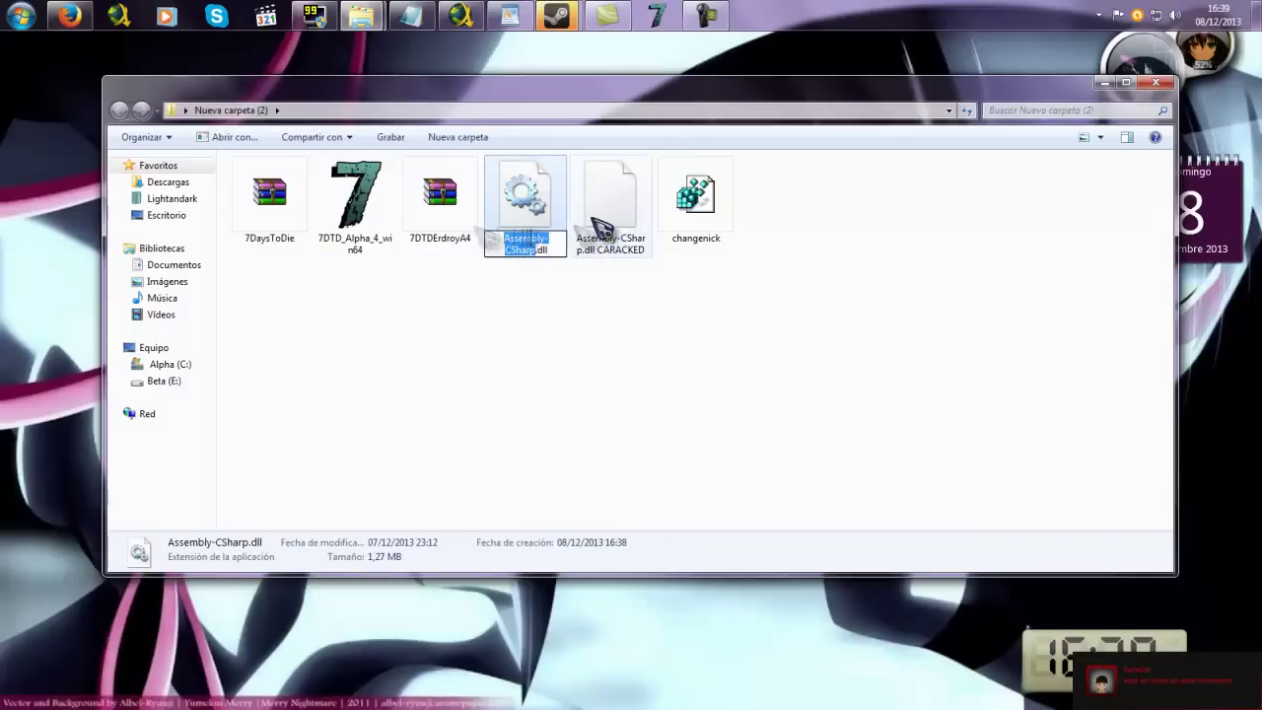
{"action": "left_click", "coordinate": [612, 225]}
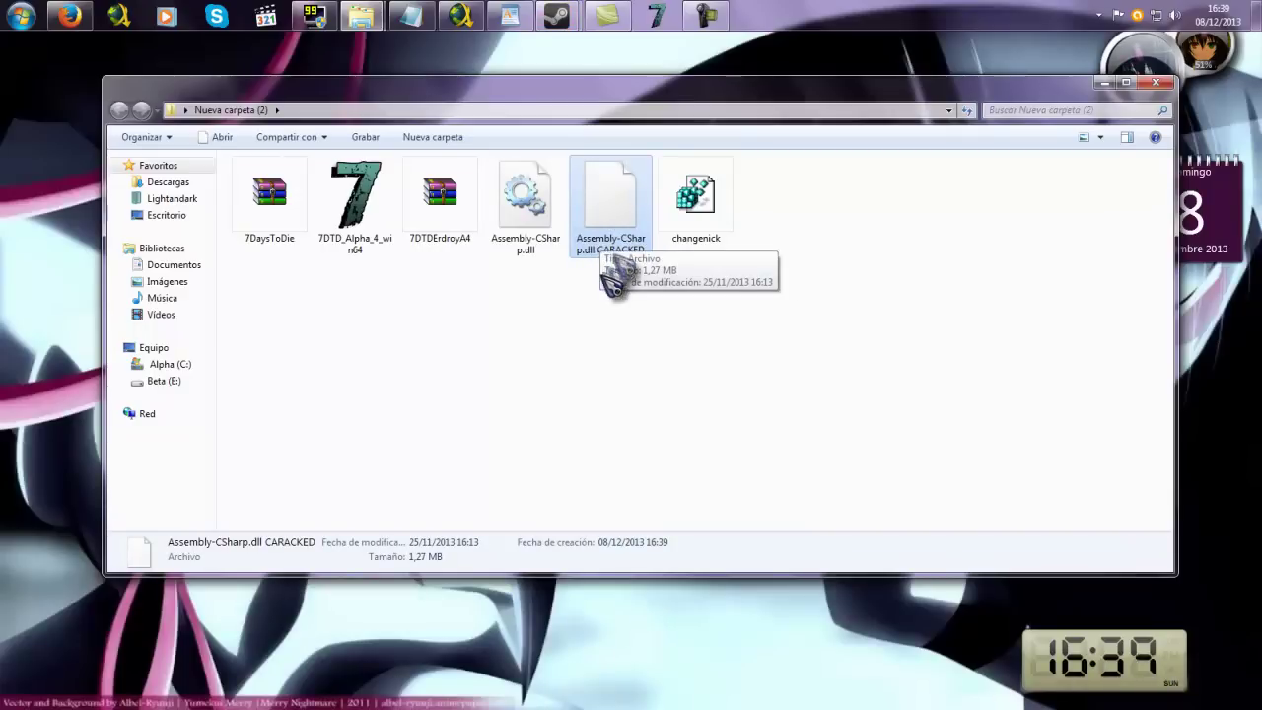
{"action": "left_click", "coordinate": [543, 241]}
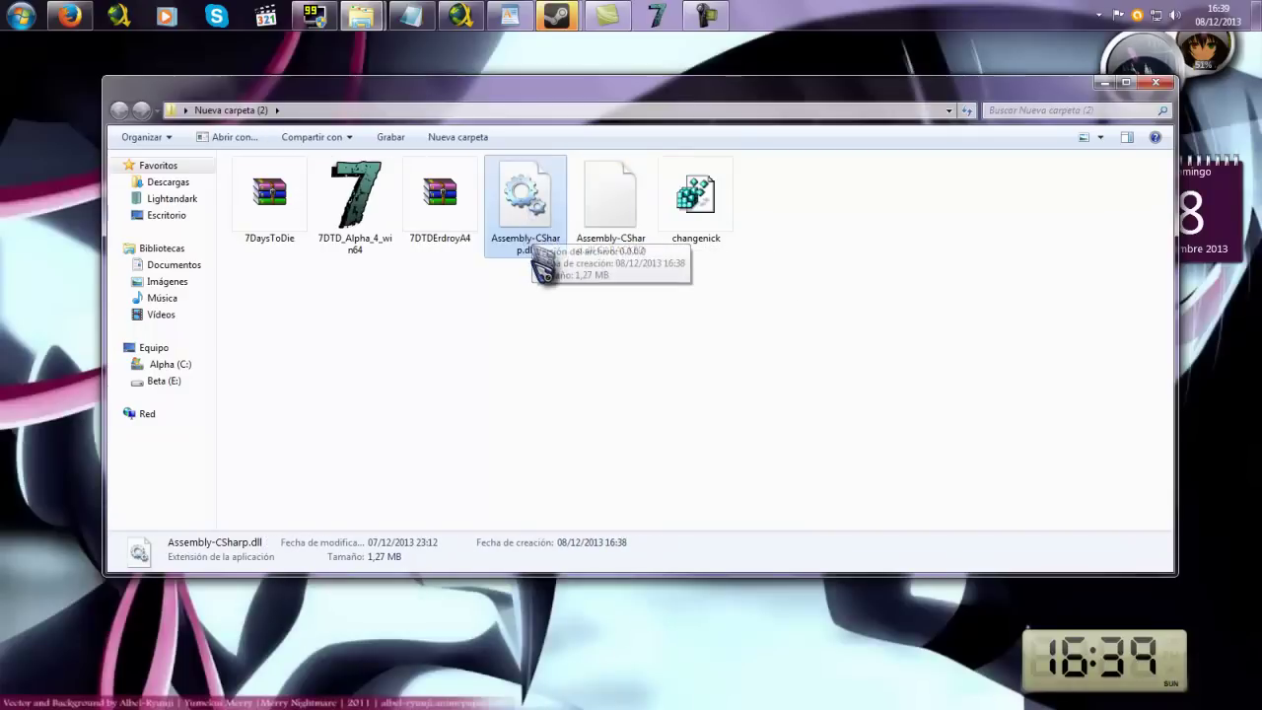
{"action": "left_click", "coordinate": [609, 222]}
{"action": "left_click_drag", "start_coordinate": [610, 228], "coordinate": [955, 448]}
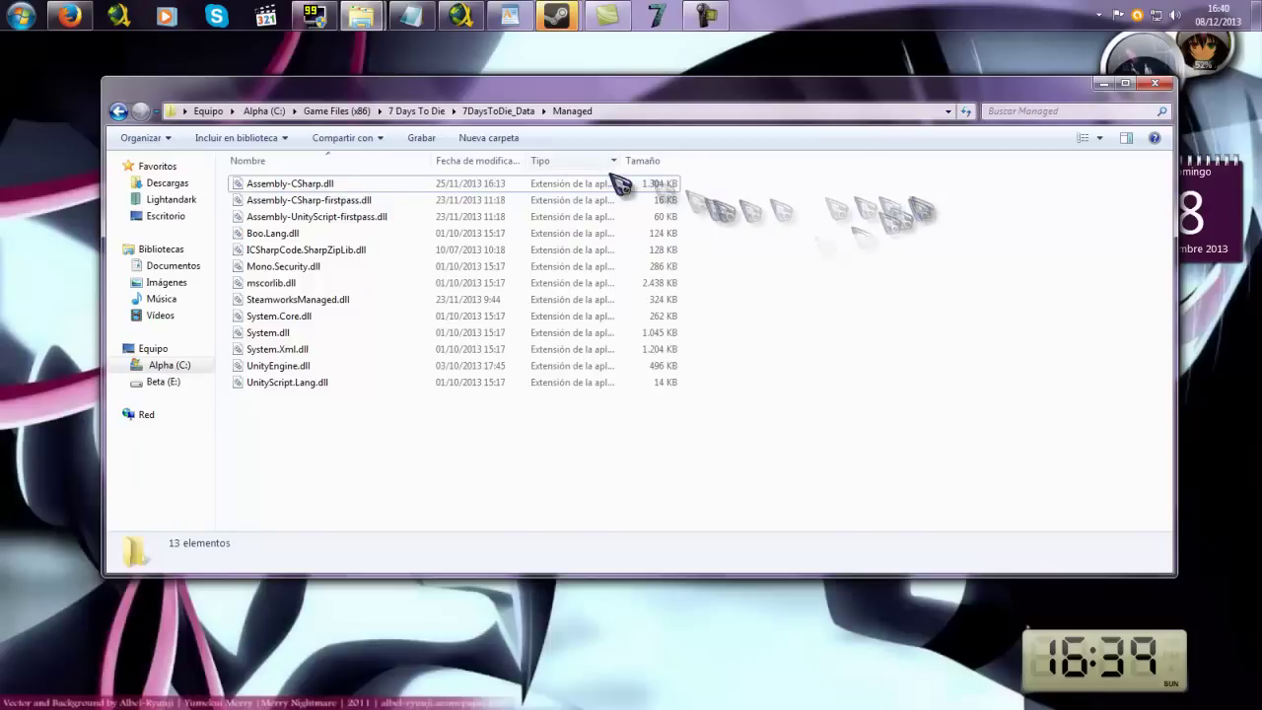
Switch to LogMeIn Hamachi and reposition its window over the file browser.
{"action": "left_click", "coordinate": [1099, 14]}
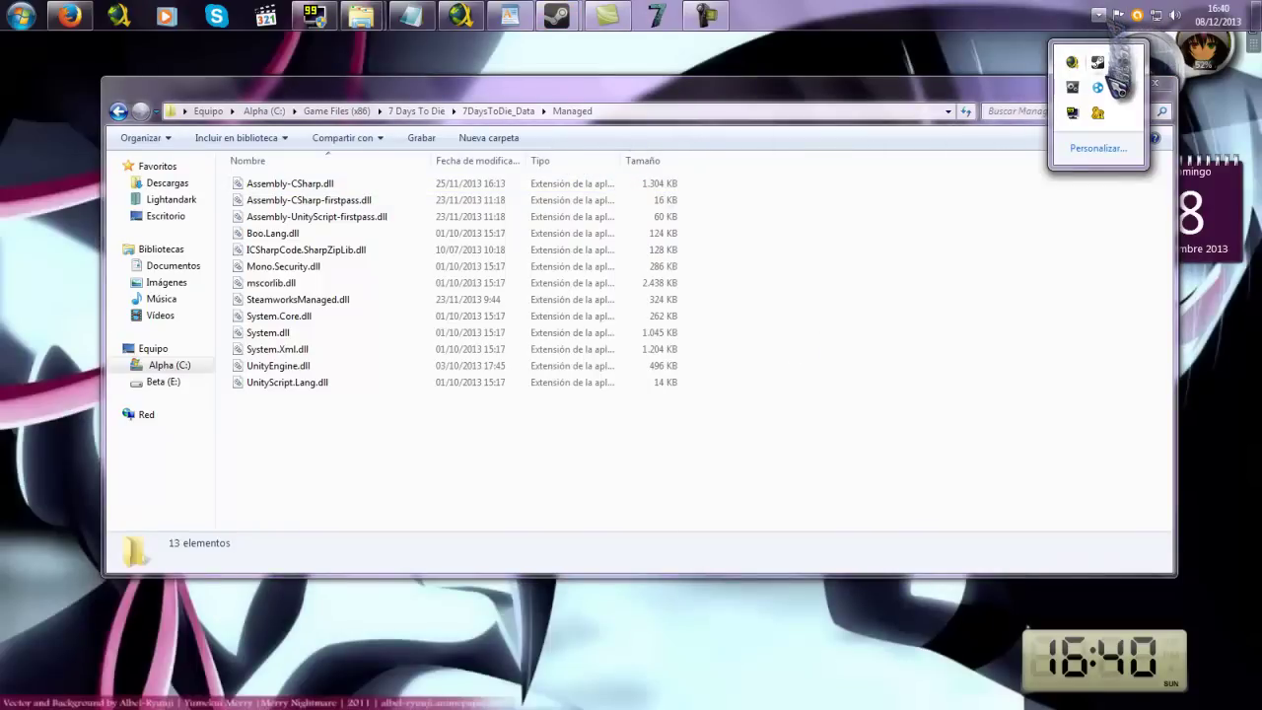
{"action": "left_click", "coordinate": [1124, 63]}
{"action": "left_click_drag", "start_coordinate": [203, 337], "coordinate": [278, 332]}
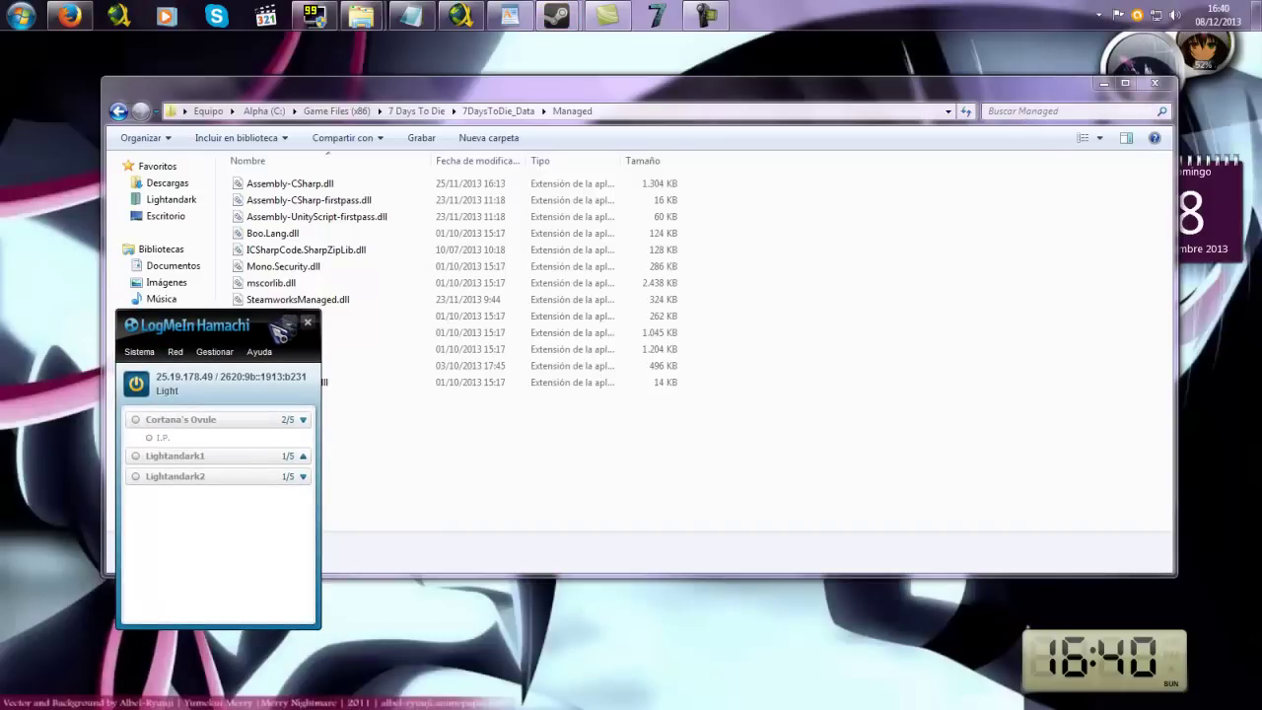
{"action": "left_click_drag", "start_coordinate": [278, 332], "coordinate": [320, 333]}
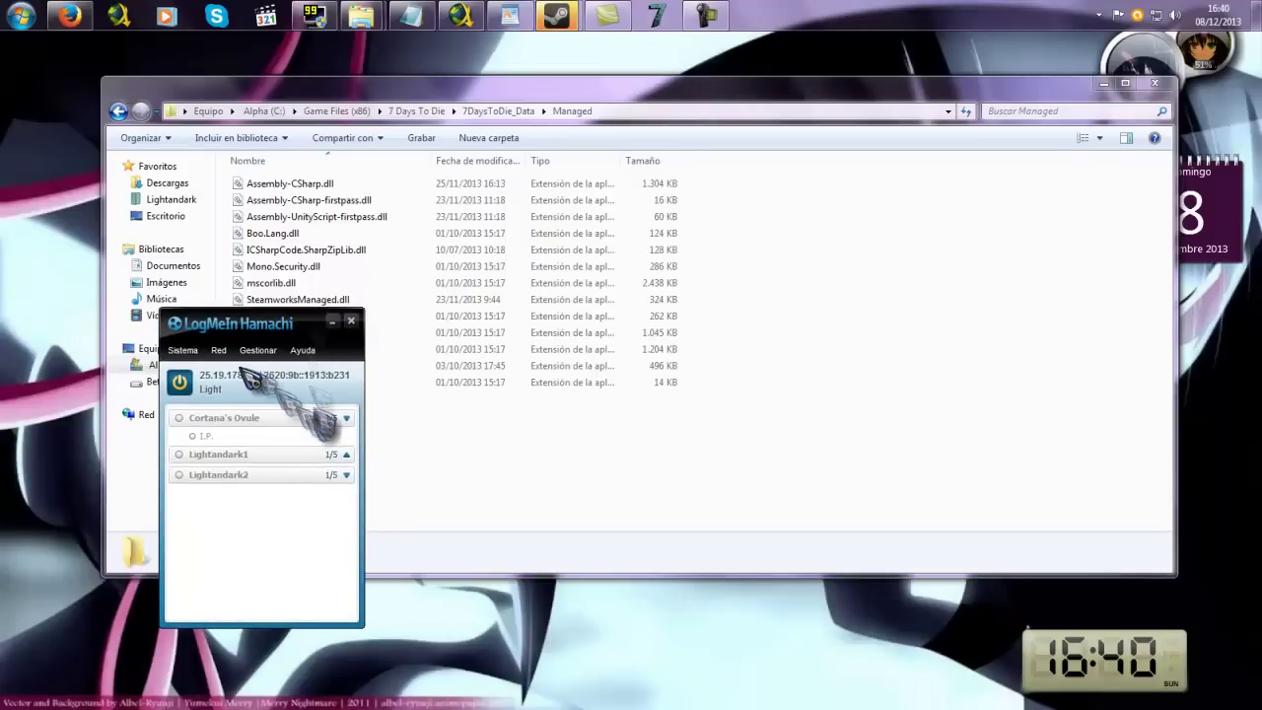
Review the ID and password fields of Hamachi's form for creating a network, and close it without creating one.
{"action": "left_click", "coordinate": [218, 350]}
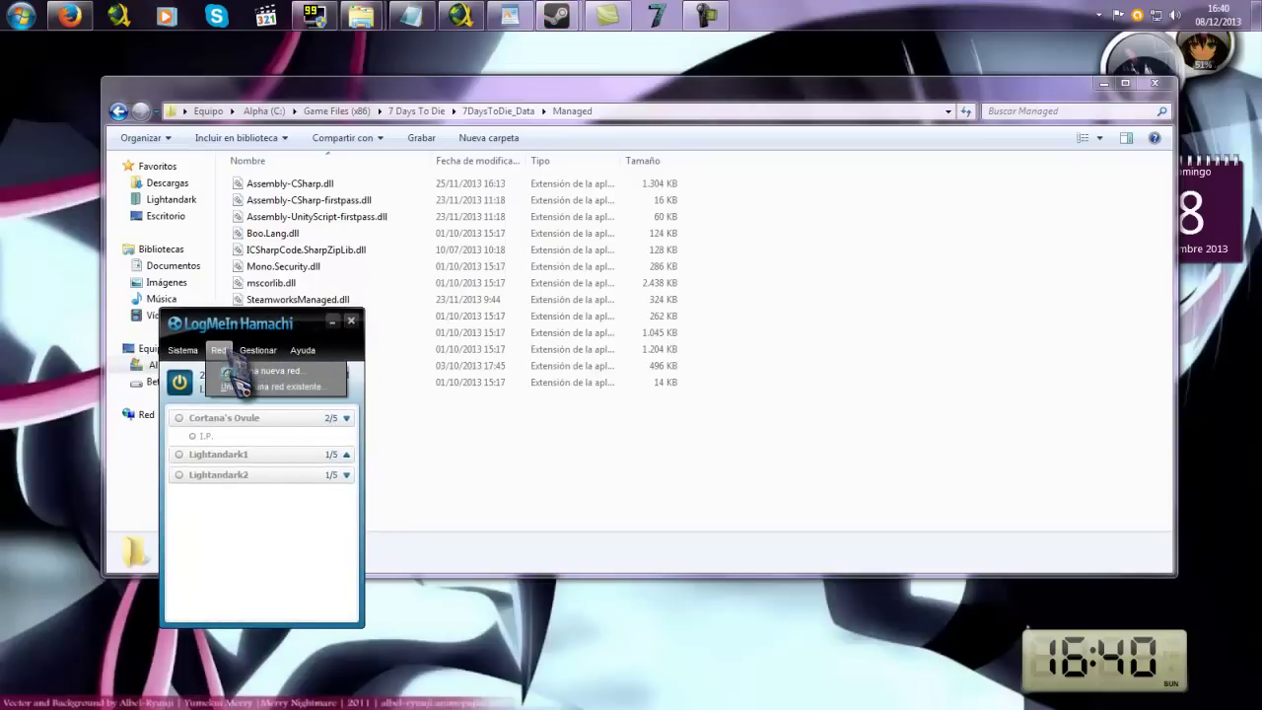
{"action": "left_click", "coordinate": [237, 373]}
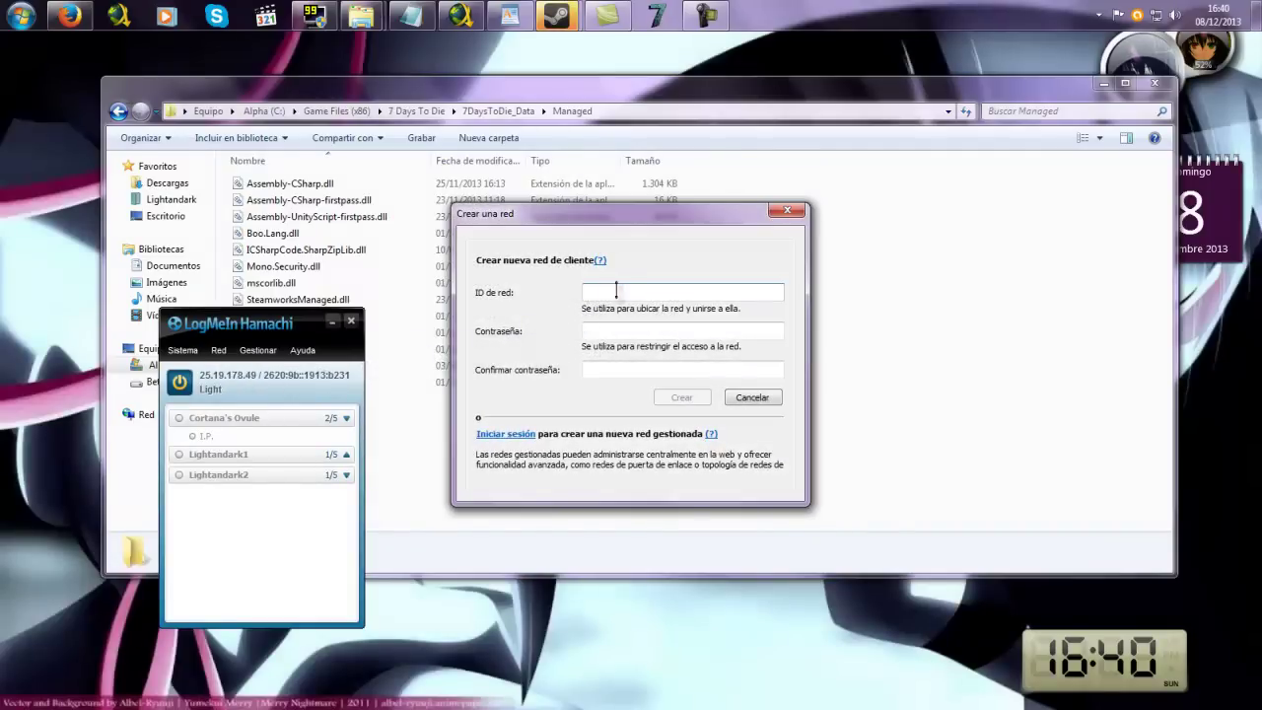
{"action": "left_click", "coordinate": [607, 329]}
{"action": "left_click", "coordinate": [600, 368]}
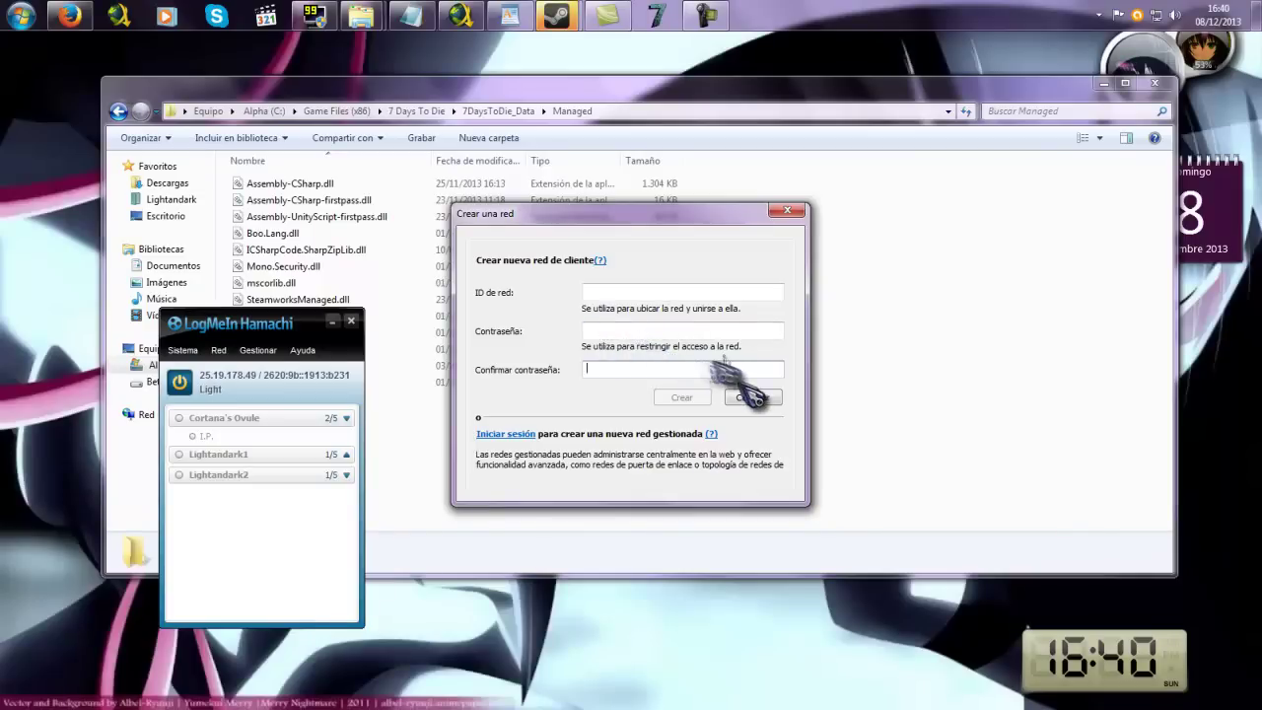
{"action": "left_click", "coordinate": [752, 399]}
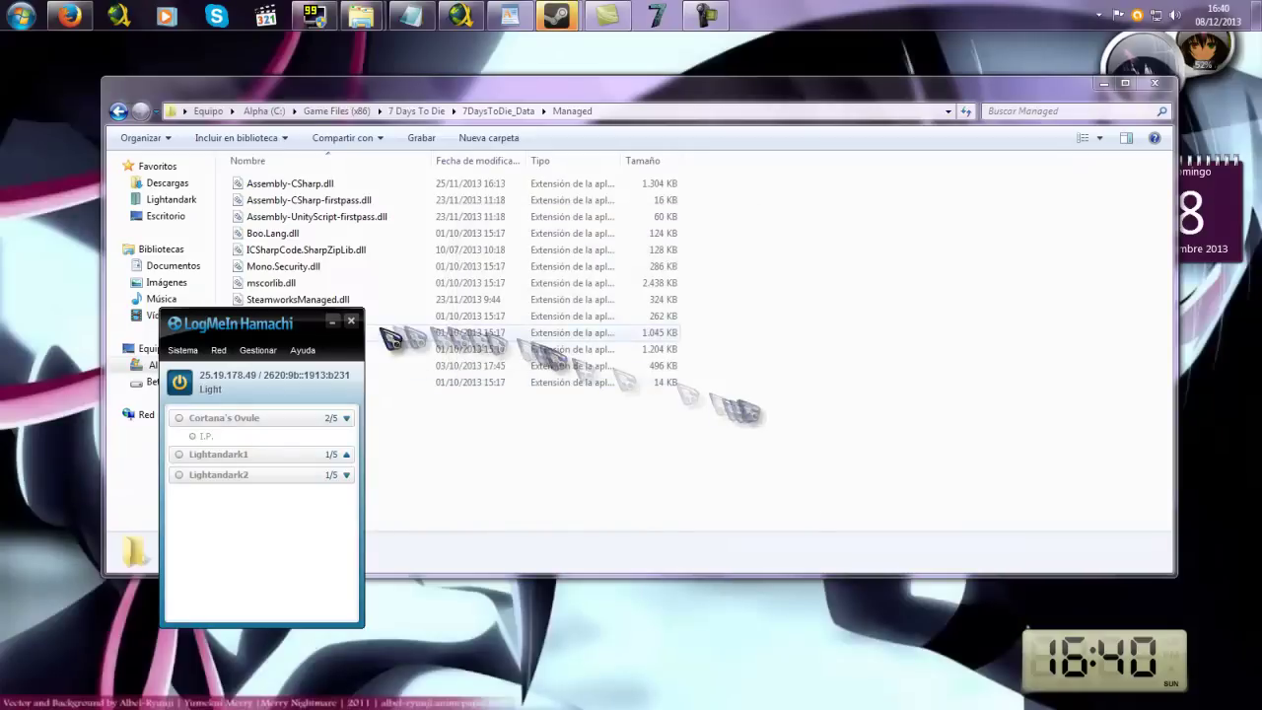
Review the ID and password fields of Hamachi's form for joining an existing network, cancel it, and reposition the Hamachi window.
{"action": "left_click", "coordinate": [232, 352]}
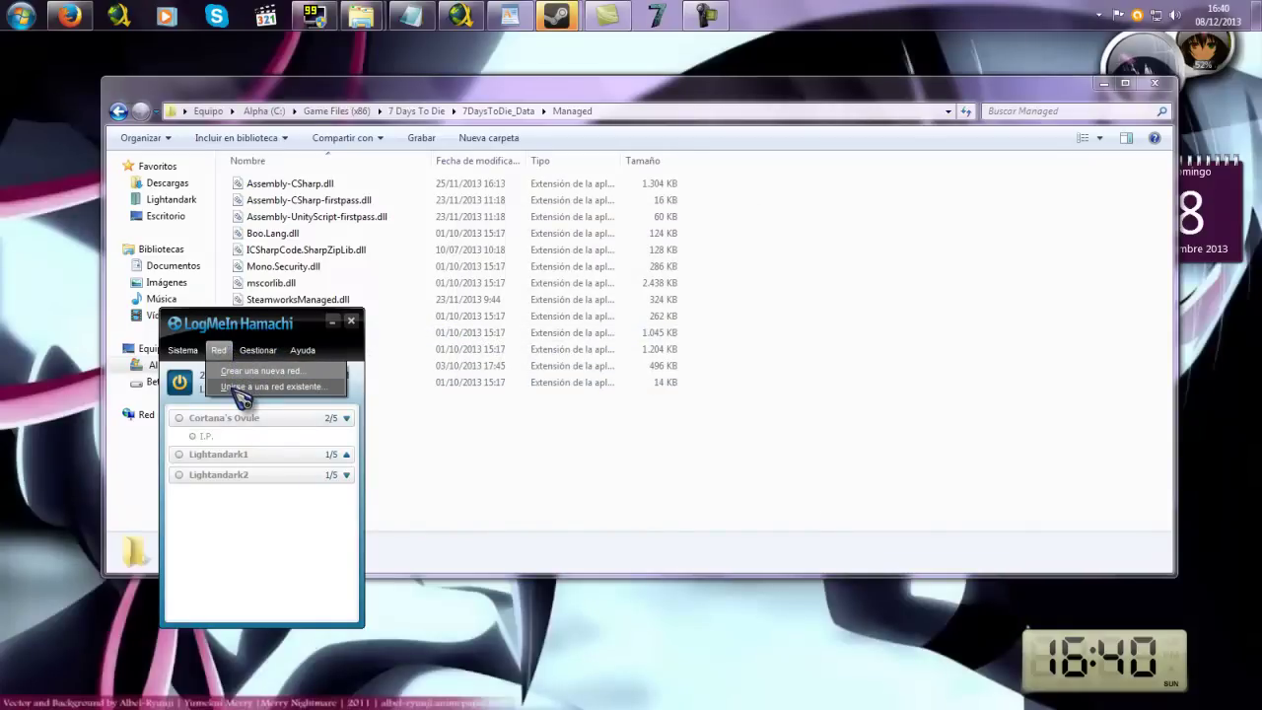
{"action": "left_click", "coordinate": [236, 388]}
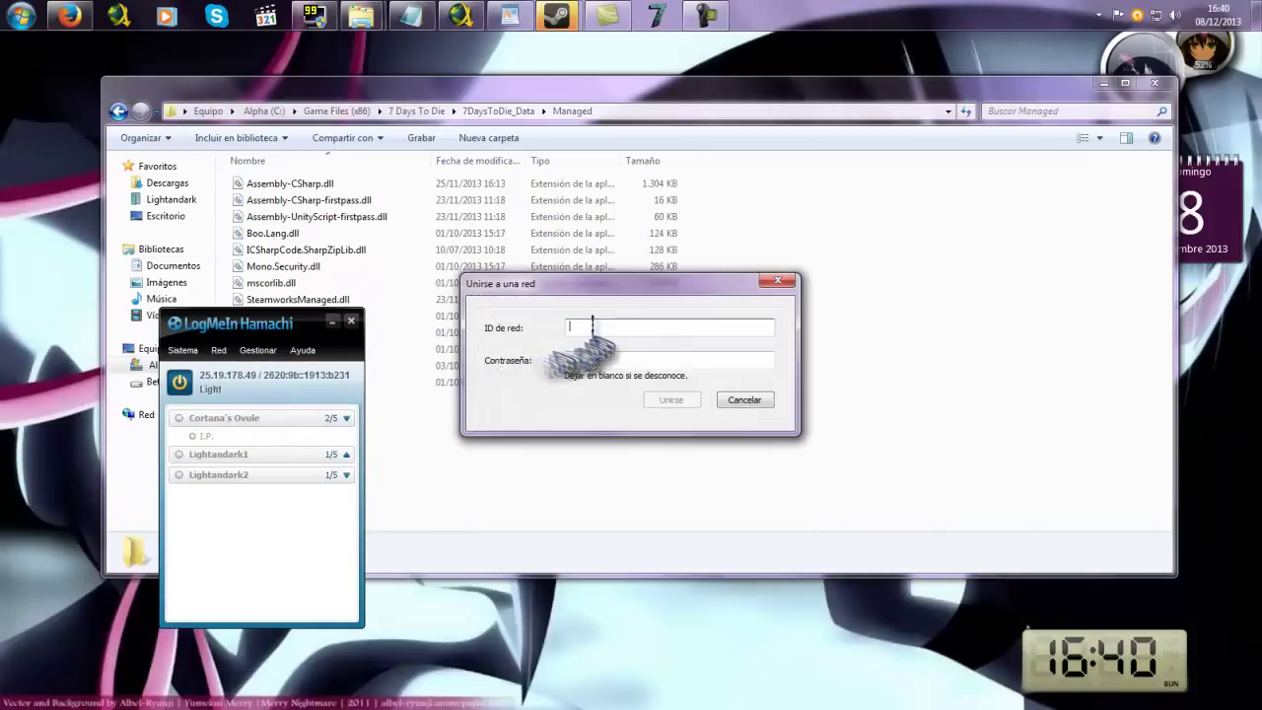
{"action": "left_click", "coordinate": [750, 404]}
{"action": "left_click_drag", "start_coordinate": [304, 333], "coordinate": [265, 320]}
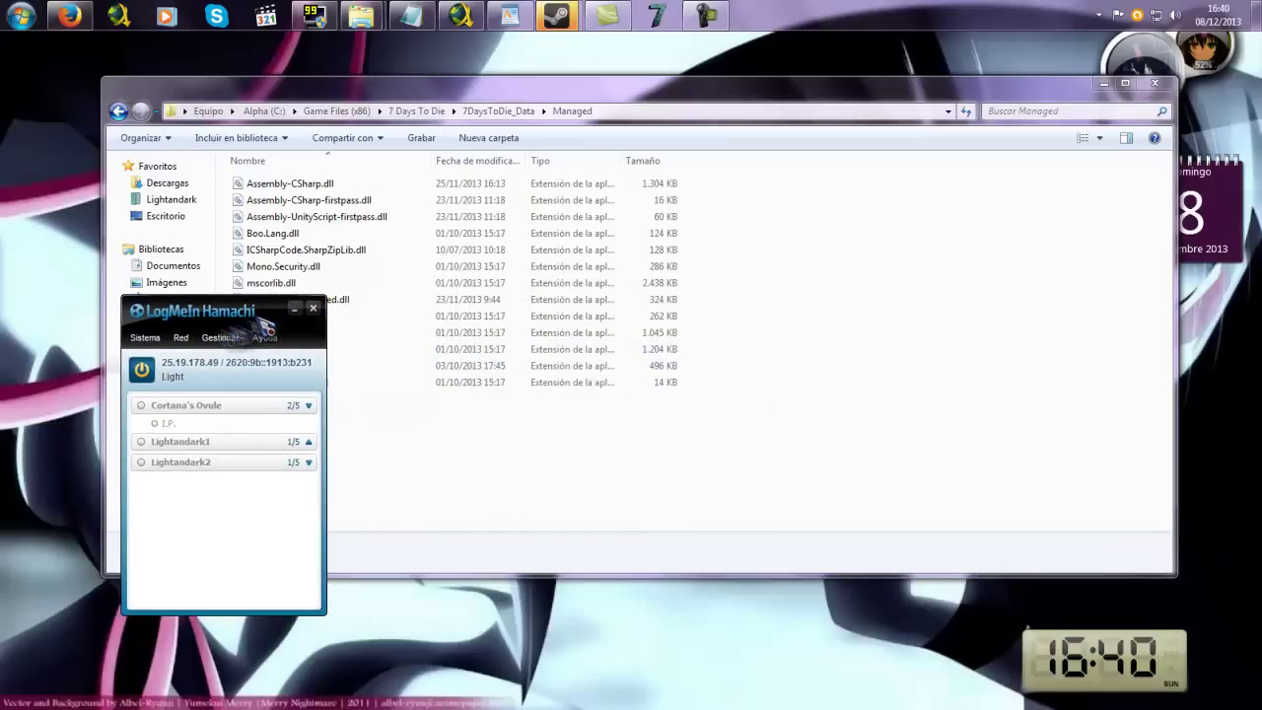
Switch to 7 Days To Die, continue past the version check, and open the setup for a new game.
{"action": "left_click", "coordinate": [730, 261]}
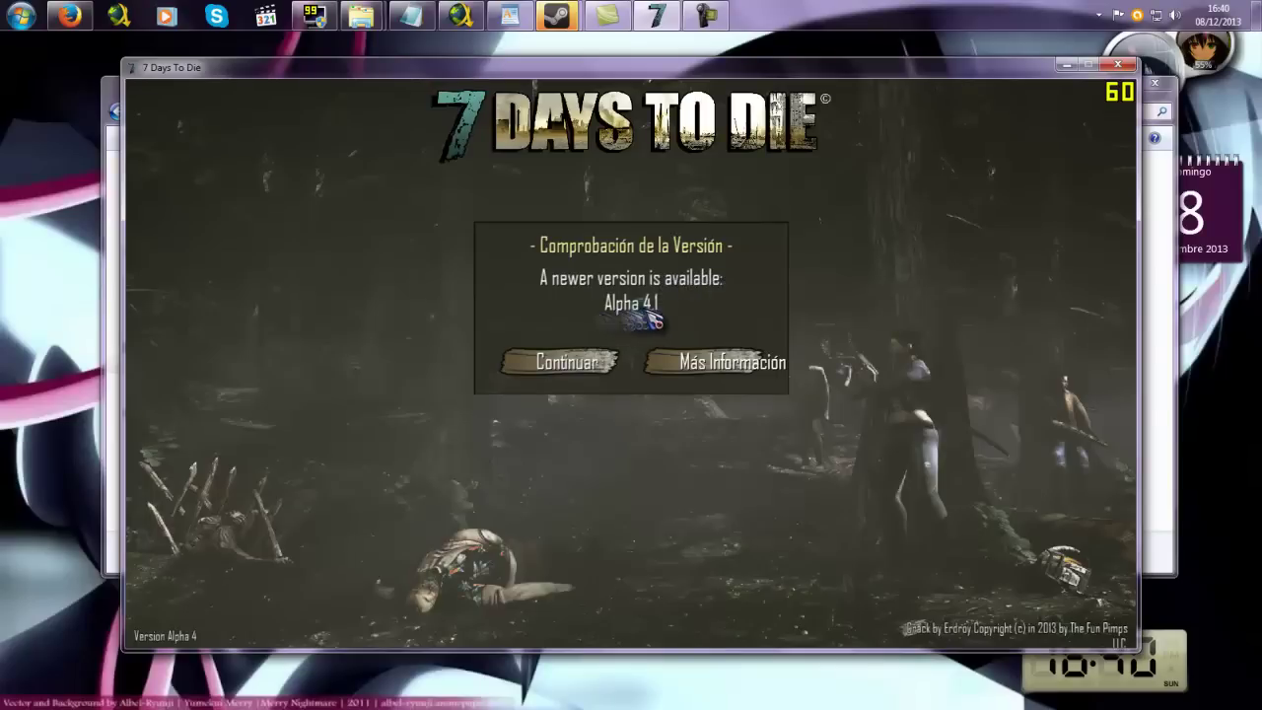
{"action": "left_click", "coordinate": [568, 364]}
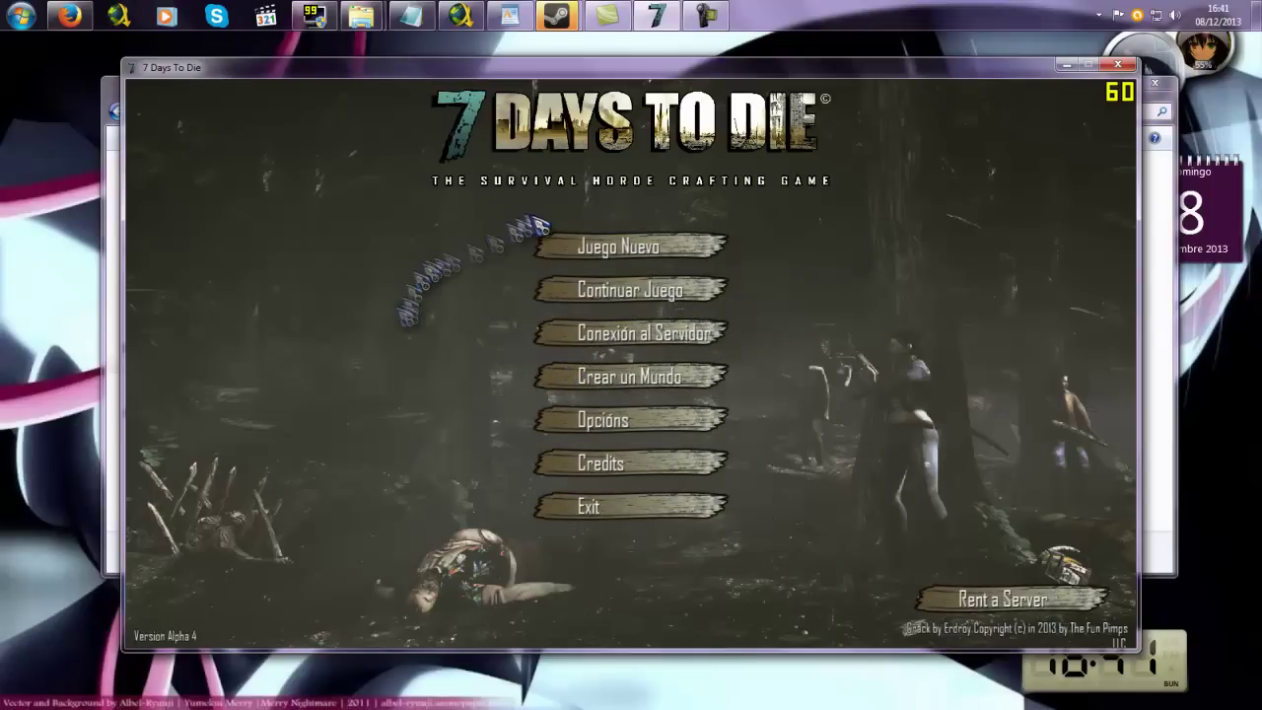
{"action": "left_click", "coordinate": [600, 247]}
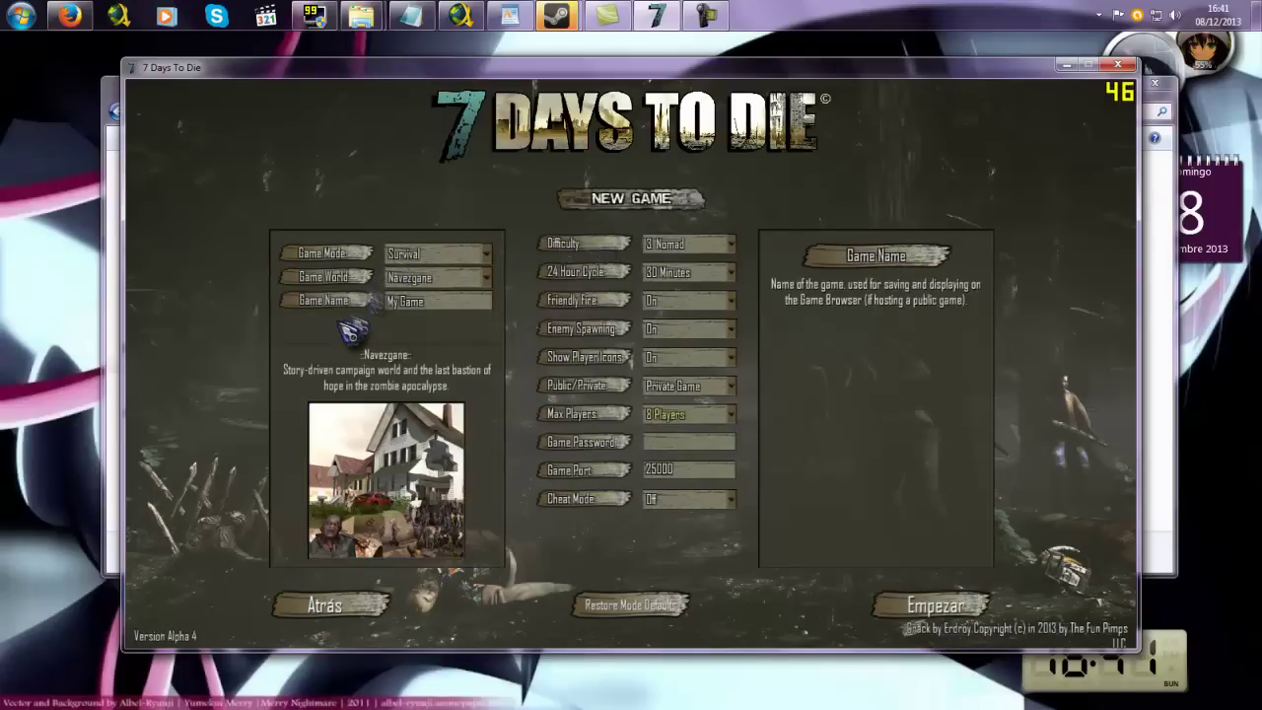
Review the new game's name and world options, and choose Survival as the game mode.
{"action": "left_click", "coordinate": [405, 301]}
{"action": "left_click", "coordinate": [440, 281]}
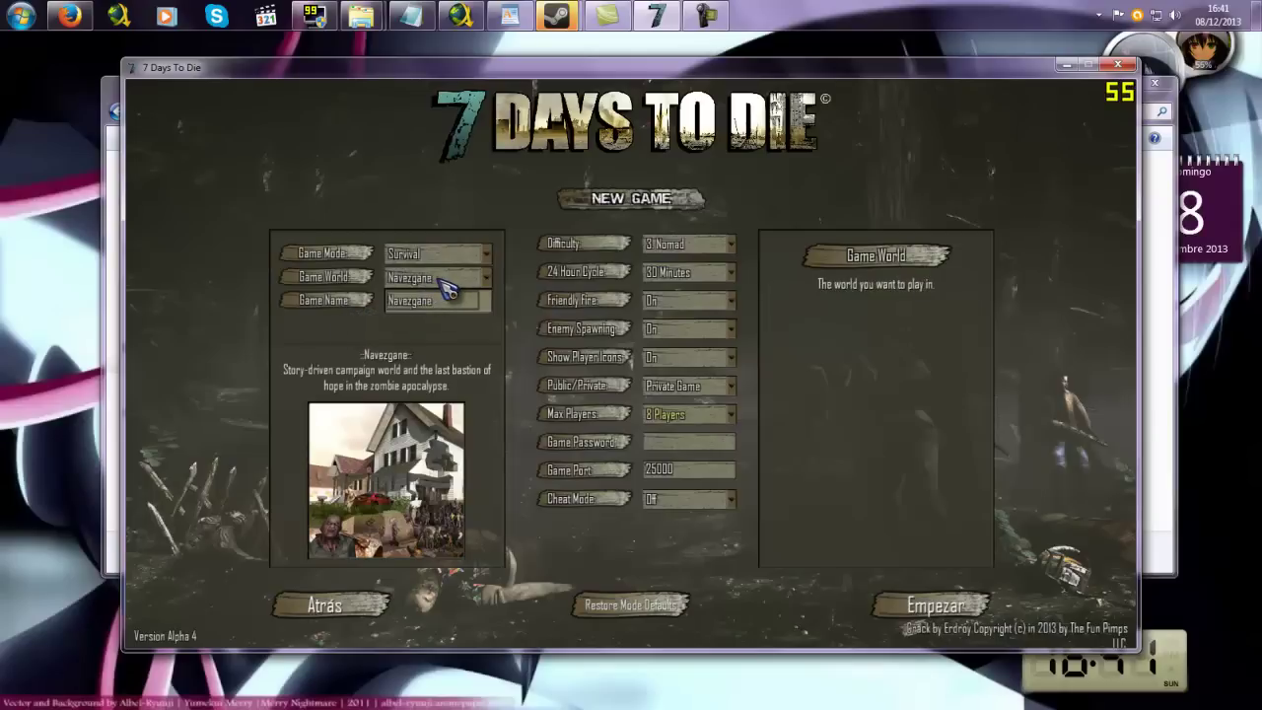
{"action": "left_click", "coordinate": [442, 256]}
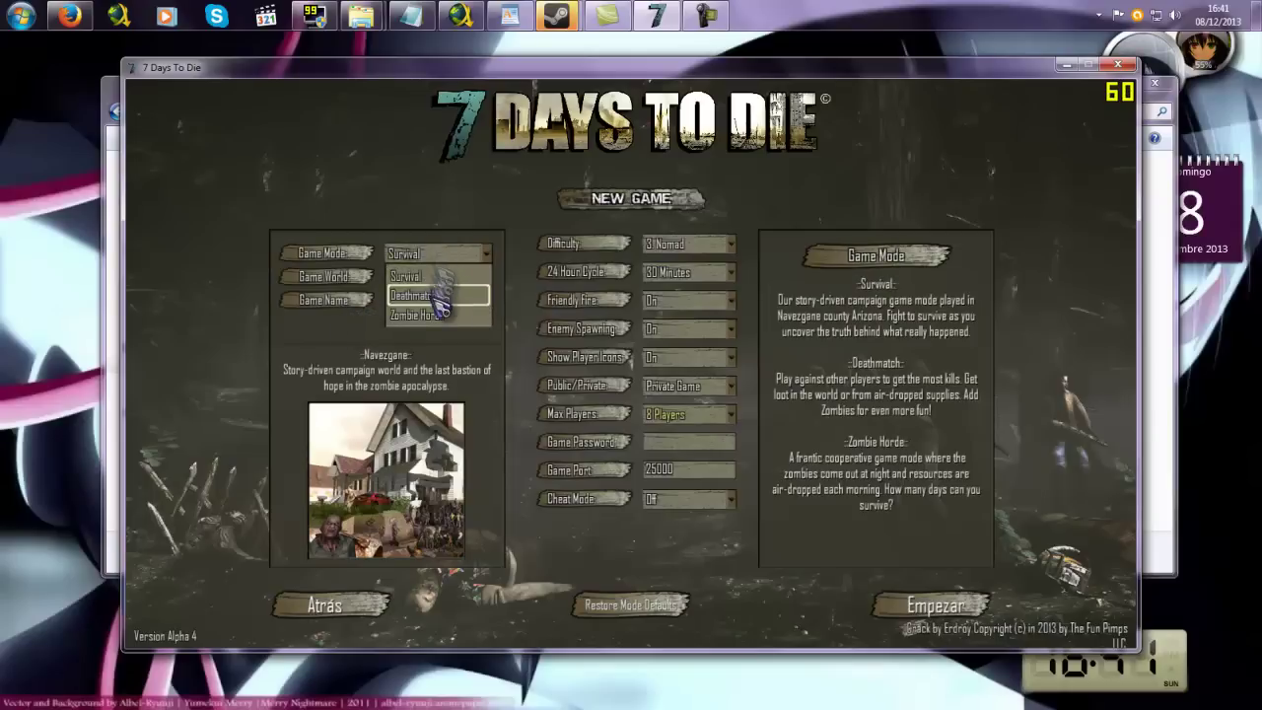
{"action": "left_click", "coordinate": [446, 274]}
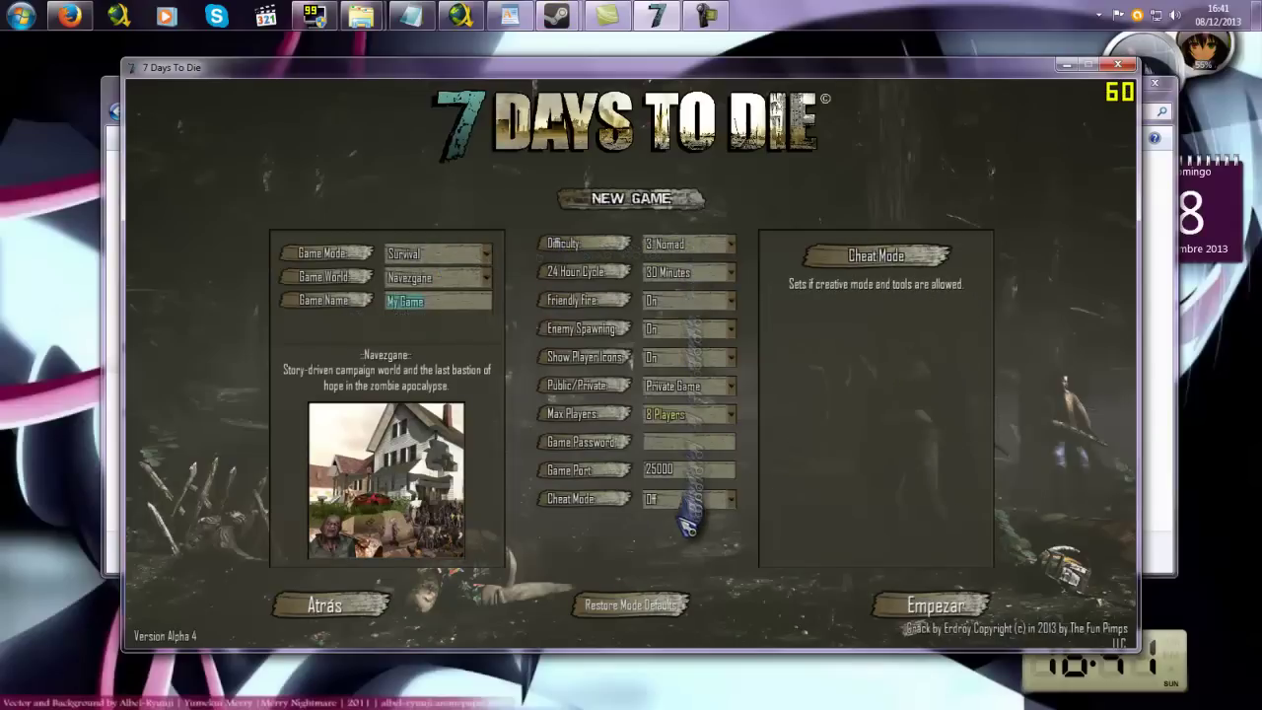
Review the new game's options for maximum players, friendly fire, enemy spawning and player icons.
{"action": "left_click", "coordinate": [698, 417]}
{"action": "left_click", "coordinate": [704, 414]}
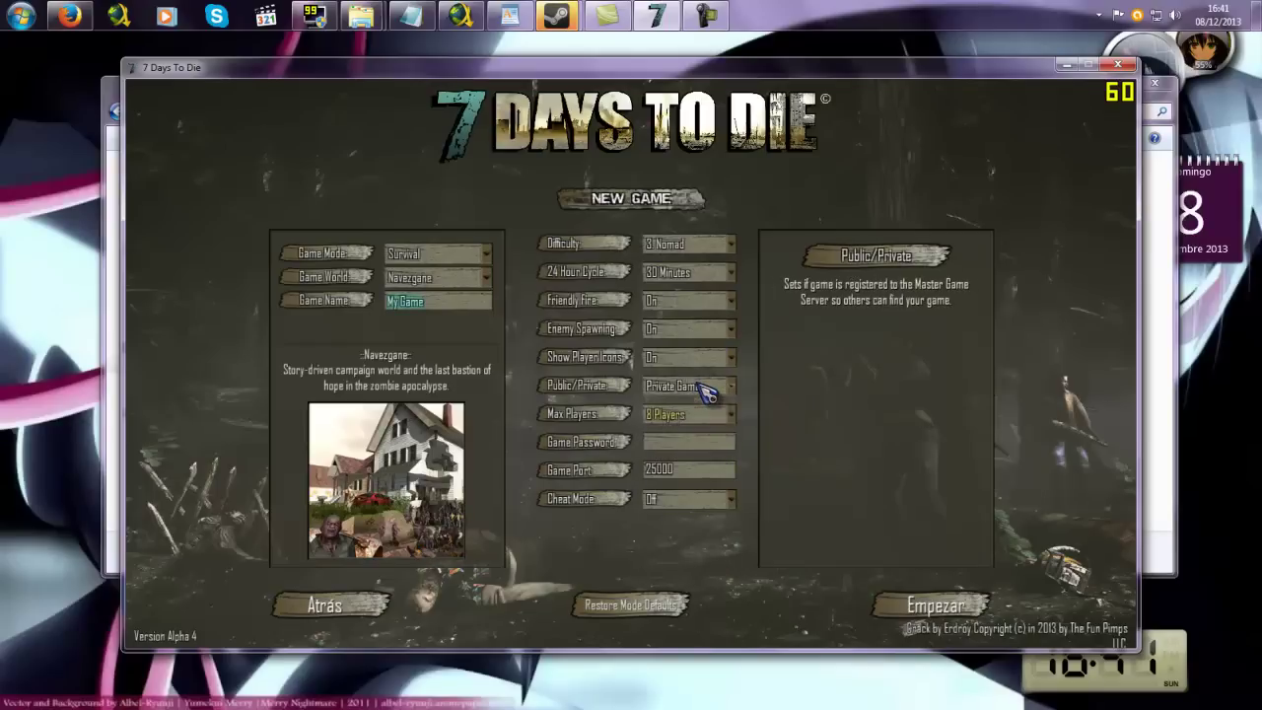
{"action": "left_click", "coordinate": [692, 304]}
{"action": "left_click", "coordinate": [692, 312]}
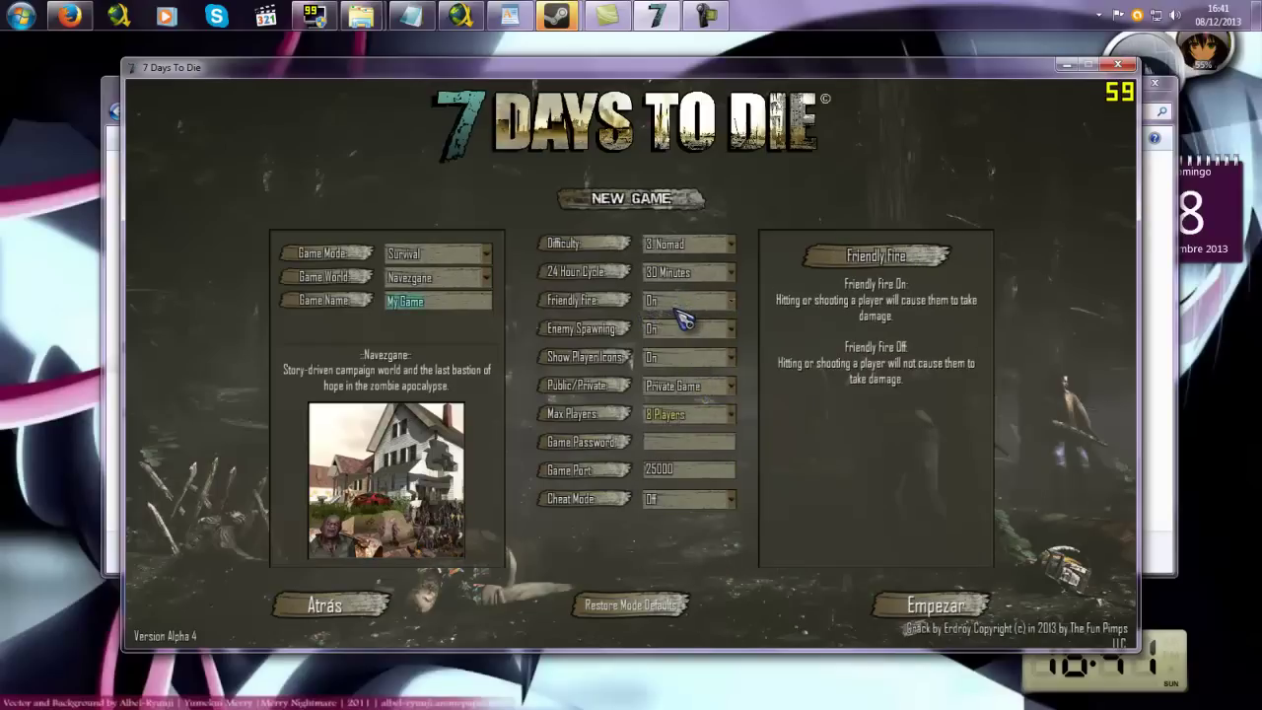
{"action": "left_click", "coordinate": [685, 328]}
{"action": "left_click", "coordinate": [684, 337]}
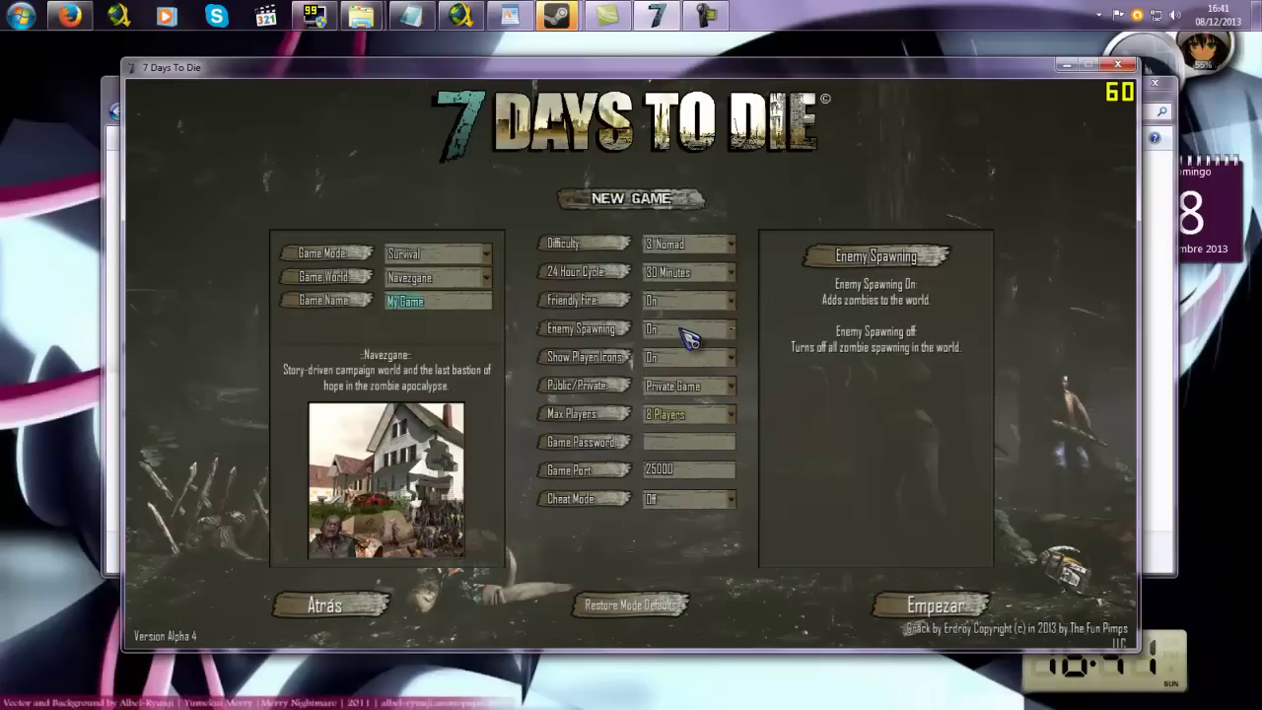
{"action": "left_click", "coordinate": [661, 358]}
{"action": "left_click", "coordinate": [676, 363]}
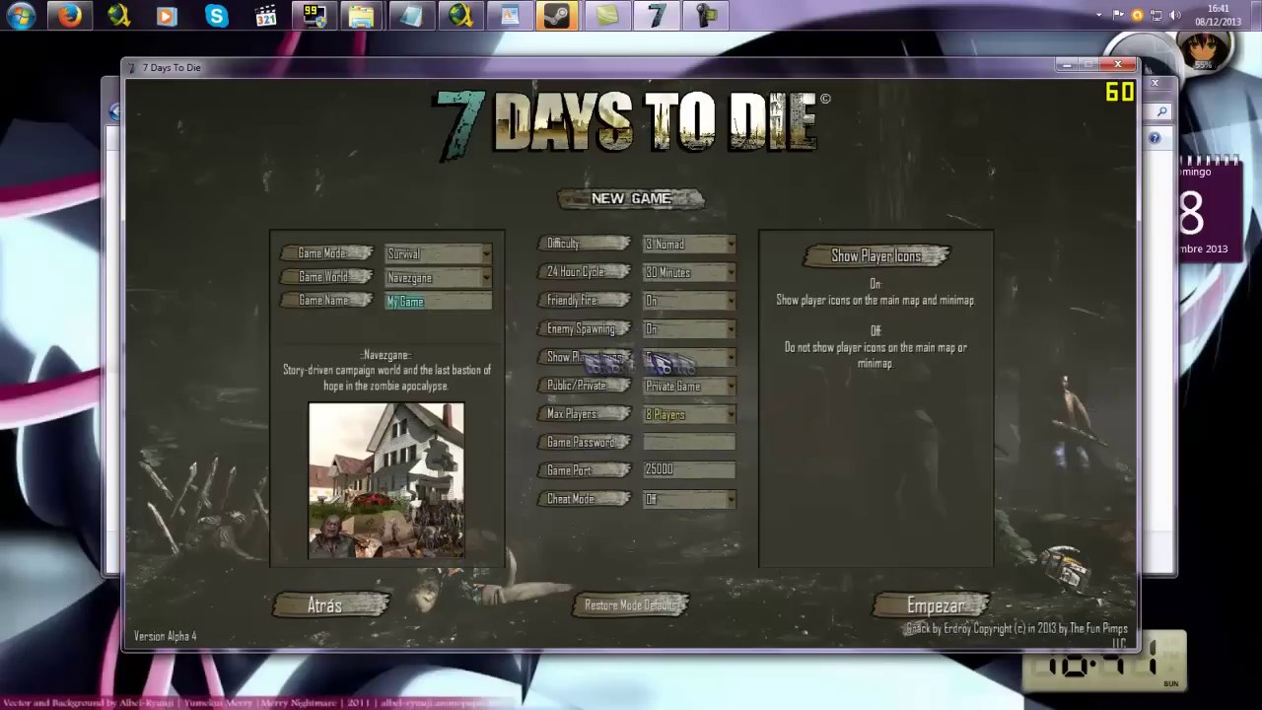
Check the game password field, the cheat mode options and the available 24-hour cycle durations.
{"action": "left_click", "coordinate": [681, 446]}
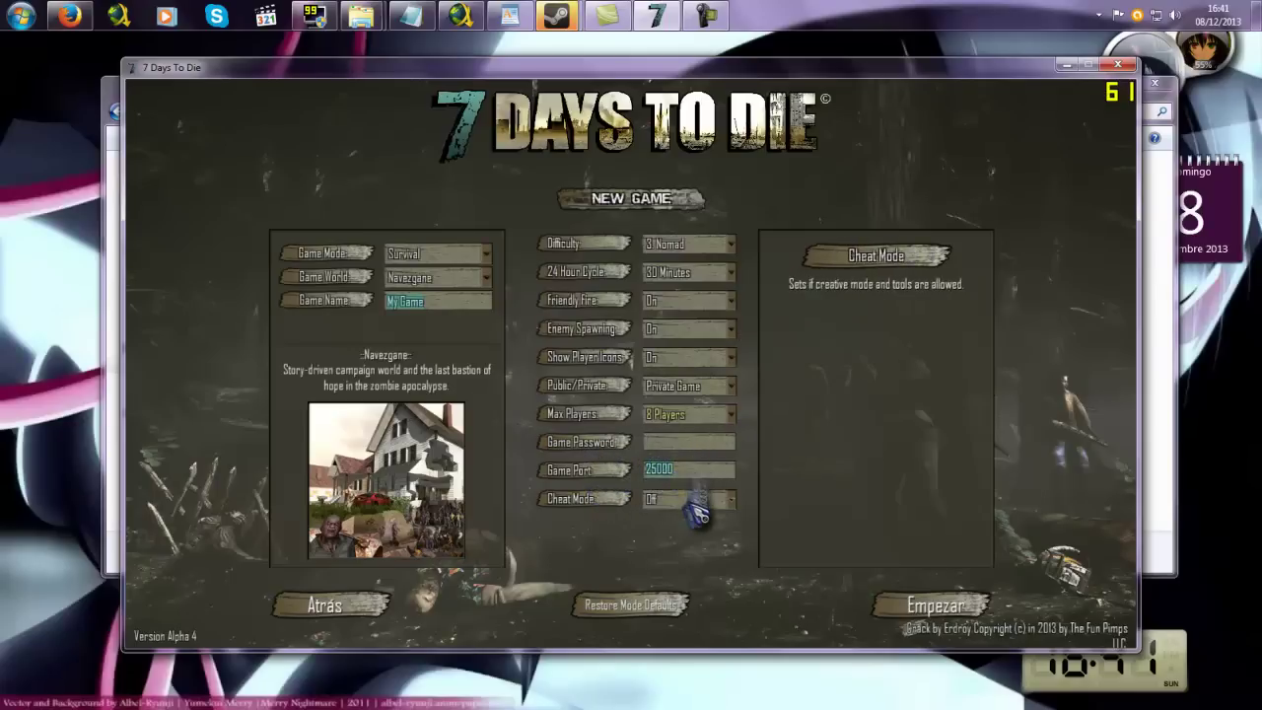
{"action": "left_click", "coordinate": [693, 503]}
{"action": "left_click", "coordinate": [699, 517]}
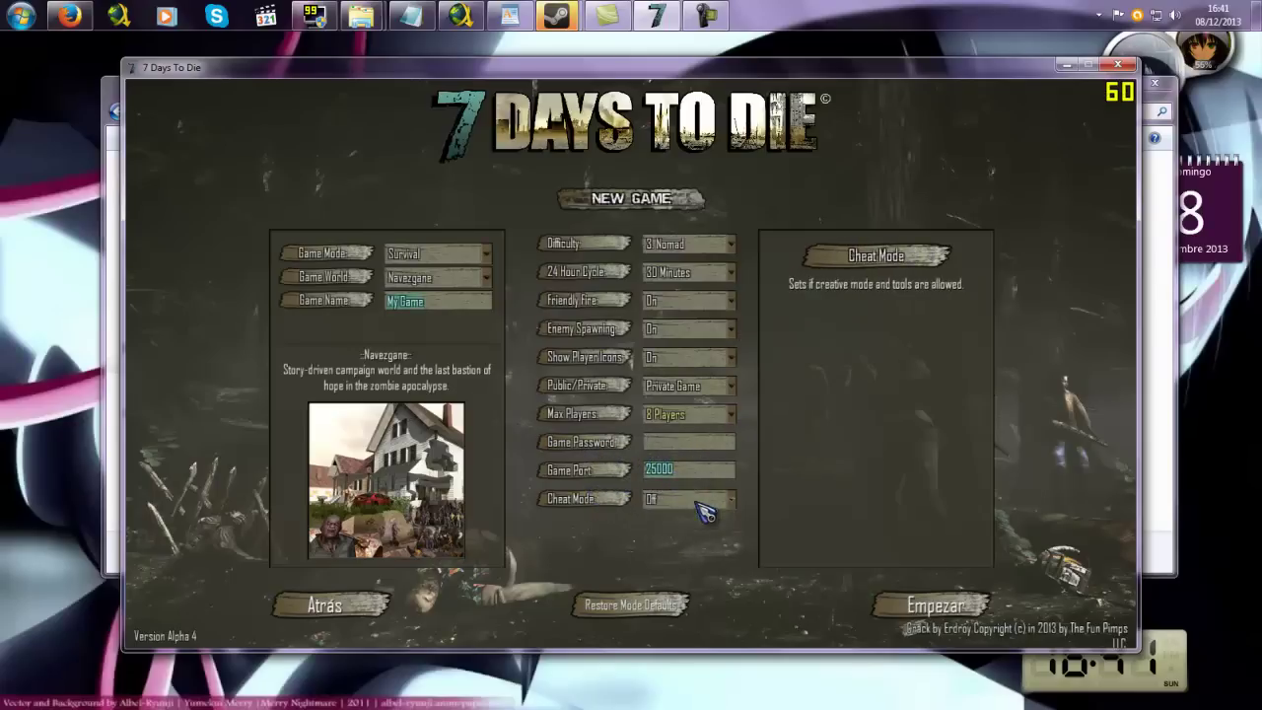
{"action": "left_click", "coordinate": [720, 278]}
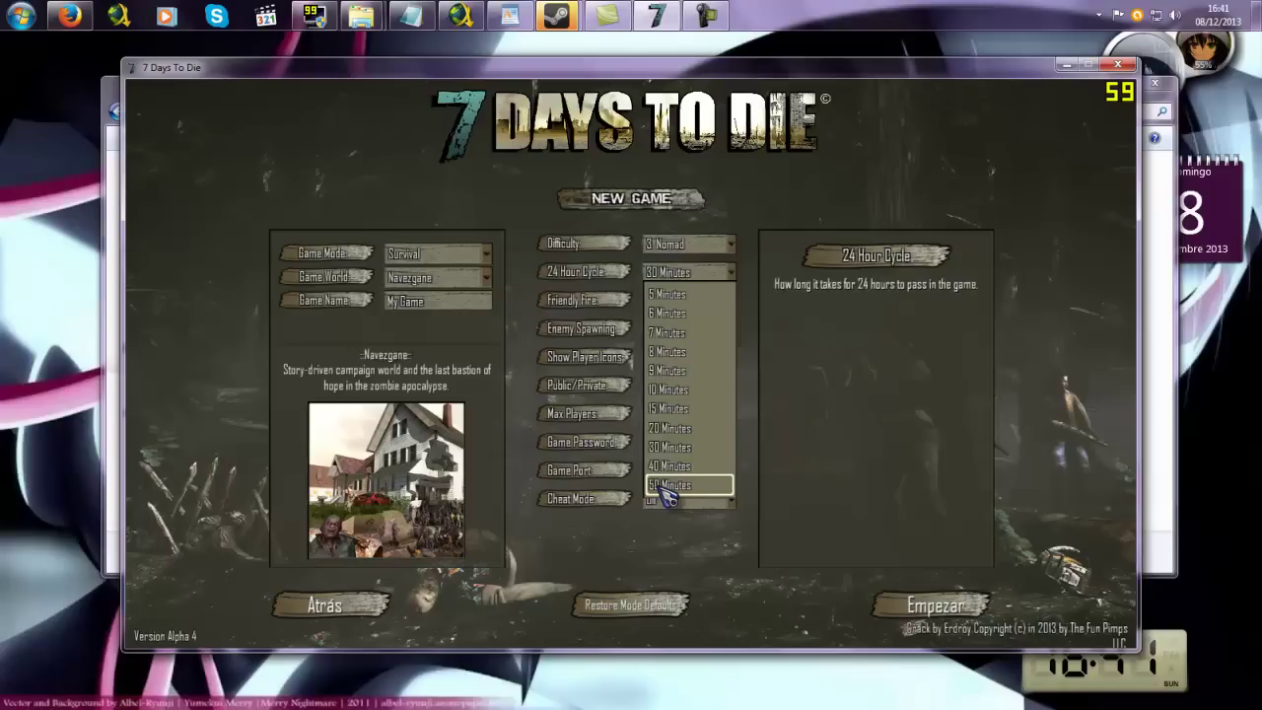
{"action": "left_click", "coordinate": [807, 344]}
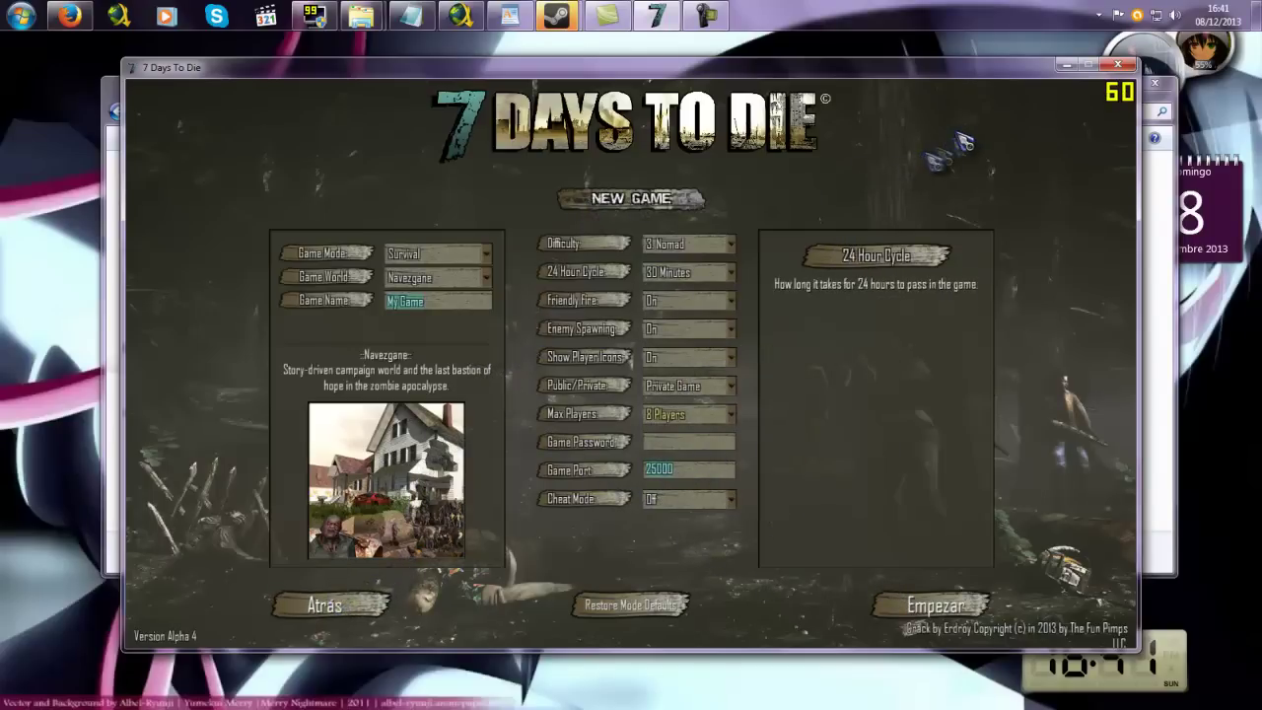
Leave the new-game setup for the server browser, and reveal the hidden notification-area icons.
{"action": "left_click", "coordinate": [308, 601]}
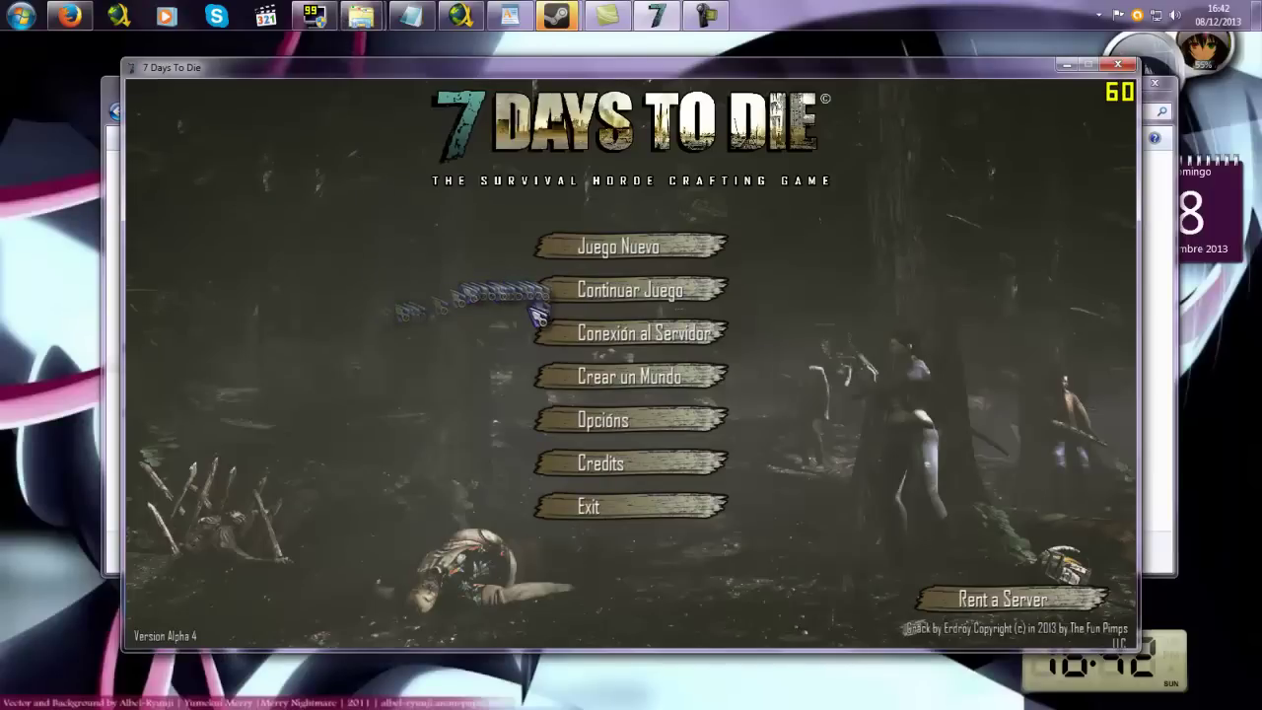
{"action": "left_click", "coordinate": [606, 335]}
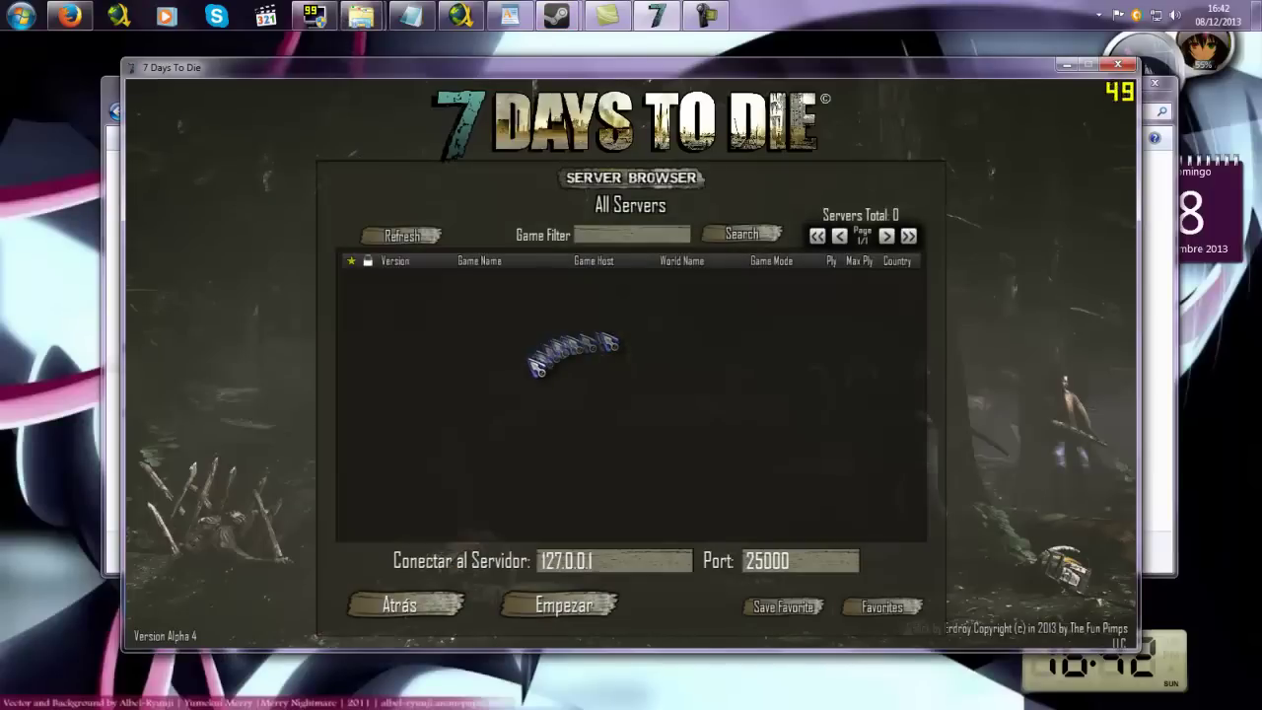
{"action": "left_click", "coordinate": [1100, 16]}
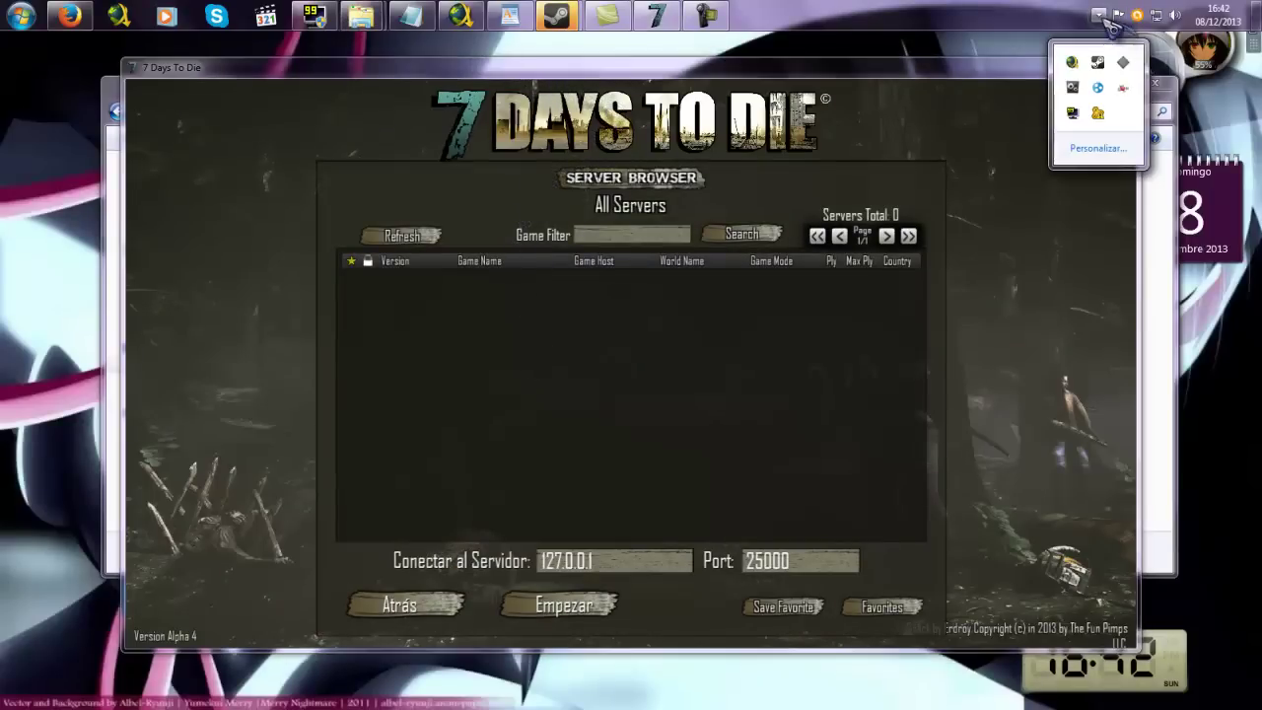